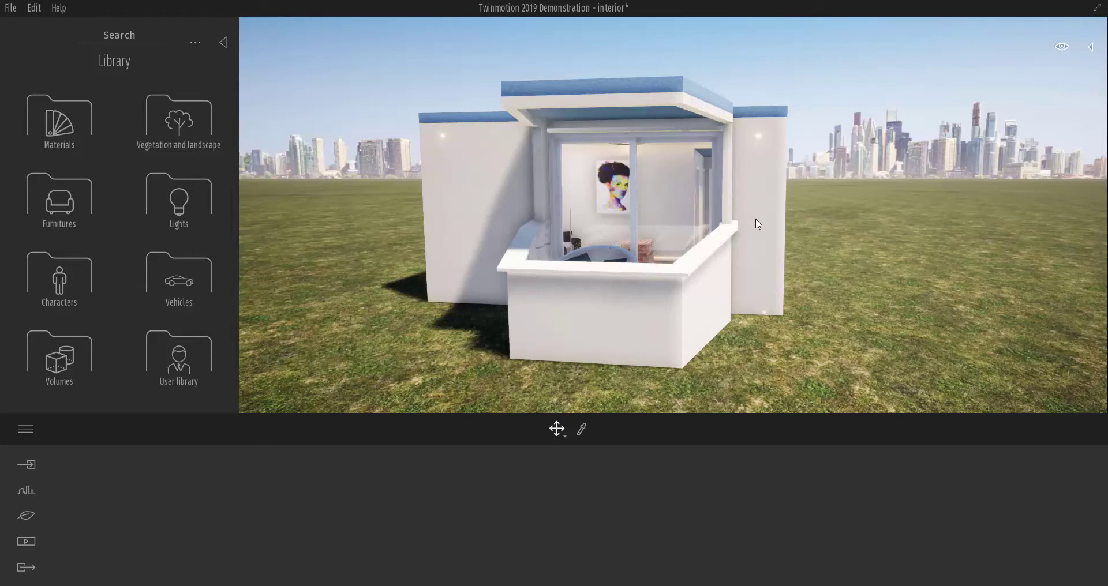
# Place a Blackgum 1 tree from the vegetation library's Trees category on the grass beside the building.
pyautogui.click(185, 134)
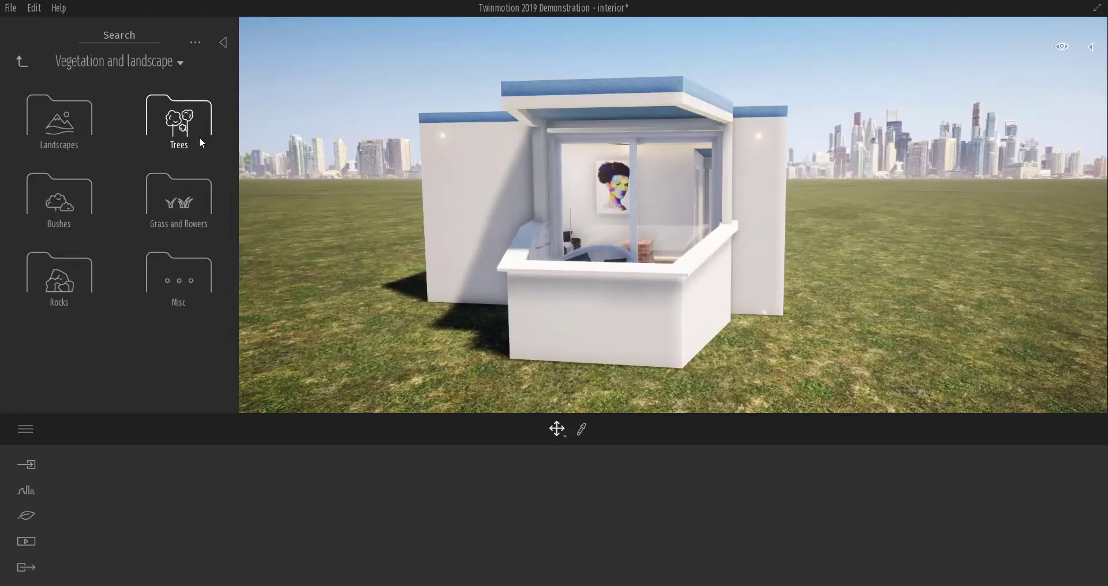
pyautogui.click(182, 127)
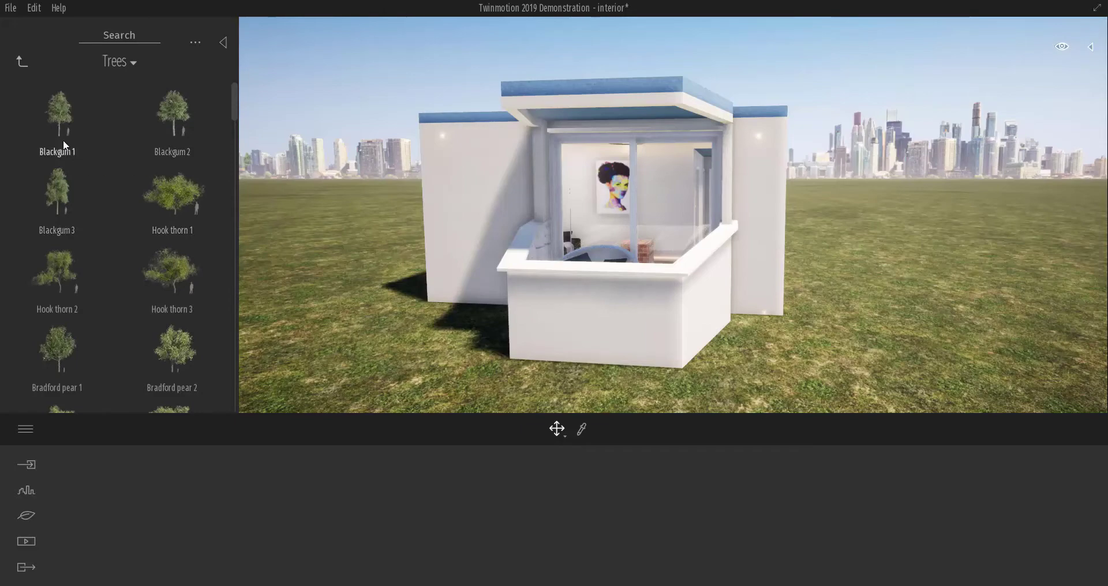
pyautogui.moveTo(64, 139); pyautogui.dragTo(854, 314)
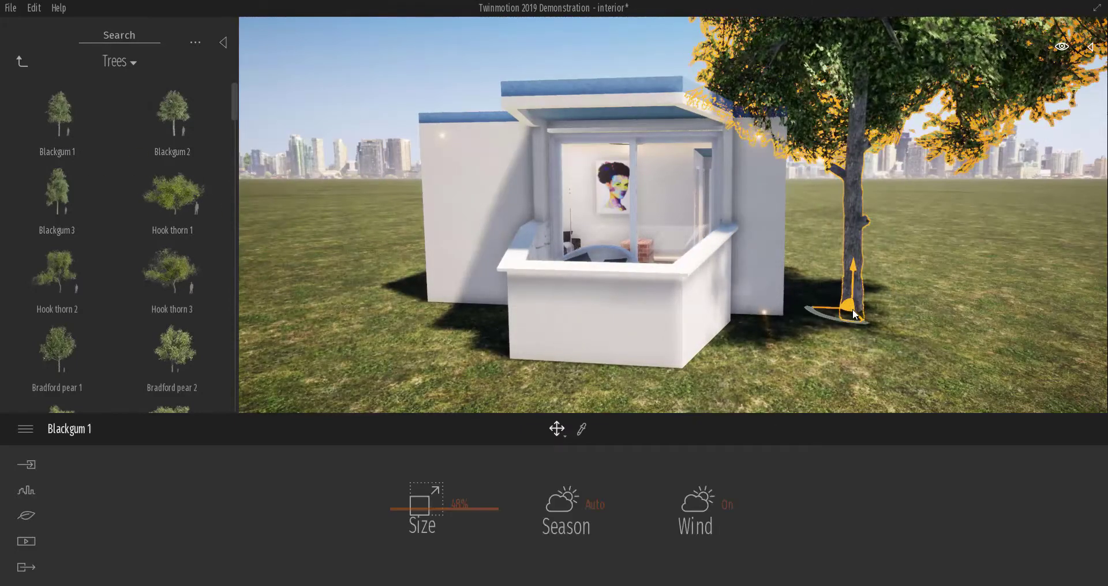
# Duplicate the tree as instances along the building's side wall at 3.37 m spacing, forming a row of four trees.
pyautogui.keyDown('shift'); pyautogui.moveTo(875, 312); pyautogui.dragTo(663, 323, button='middle'); pyautogui.keyUp('shift')
pyautogui.scroll(-2, 888, 327)
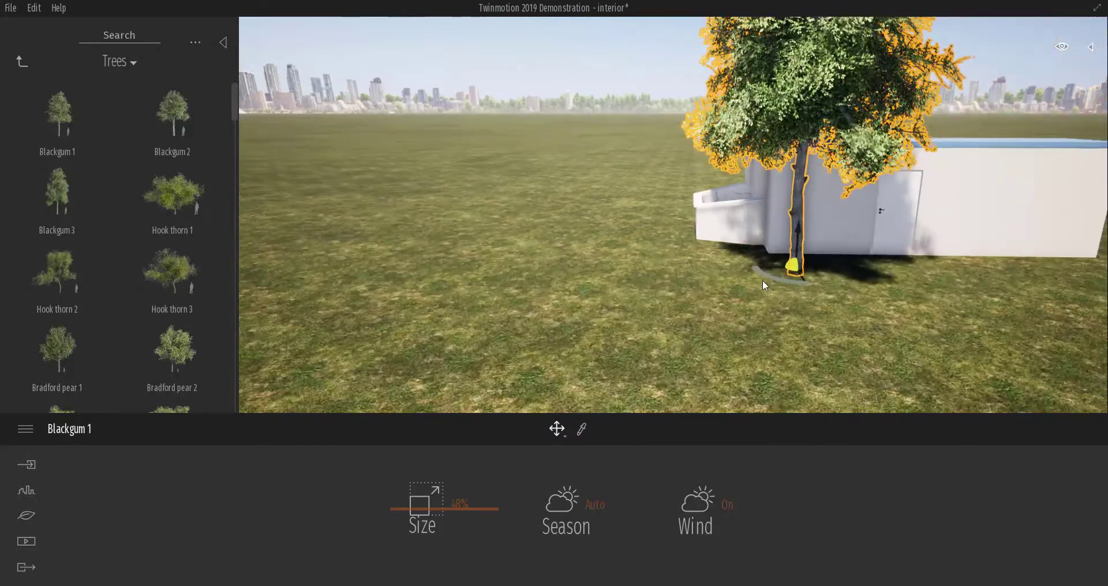
pyautogui.moveTo(792, 266); pyautogui.dragTo(922, 275)
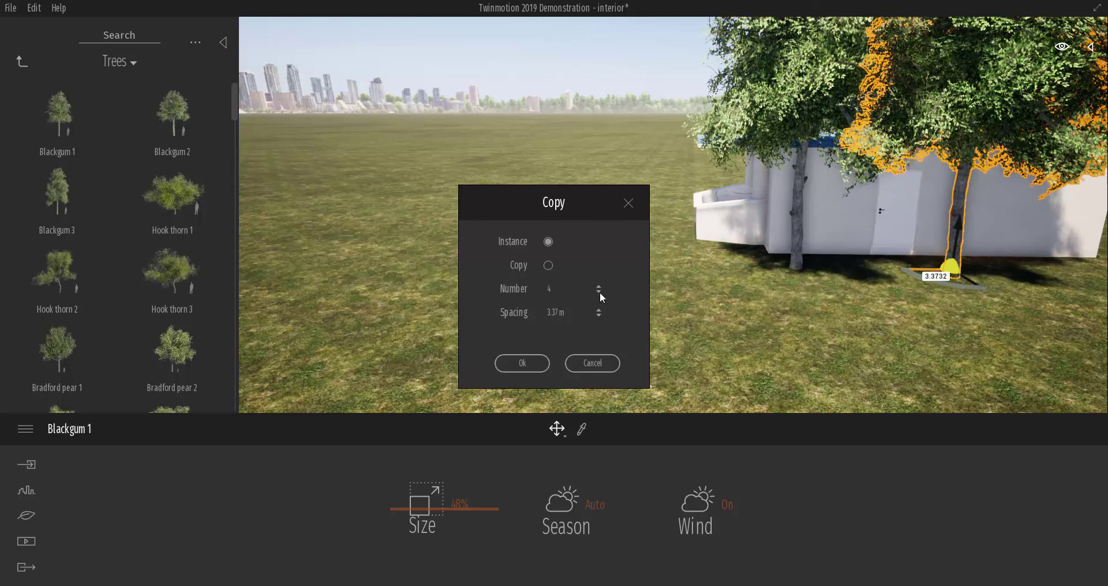
pyautogui.click(520, 366)
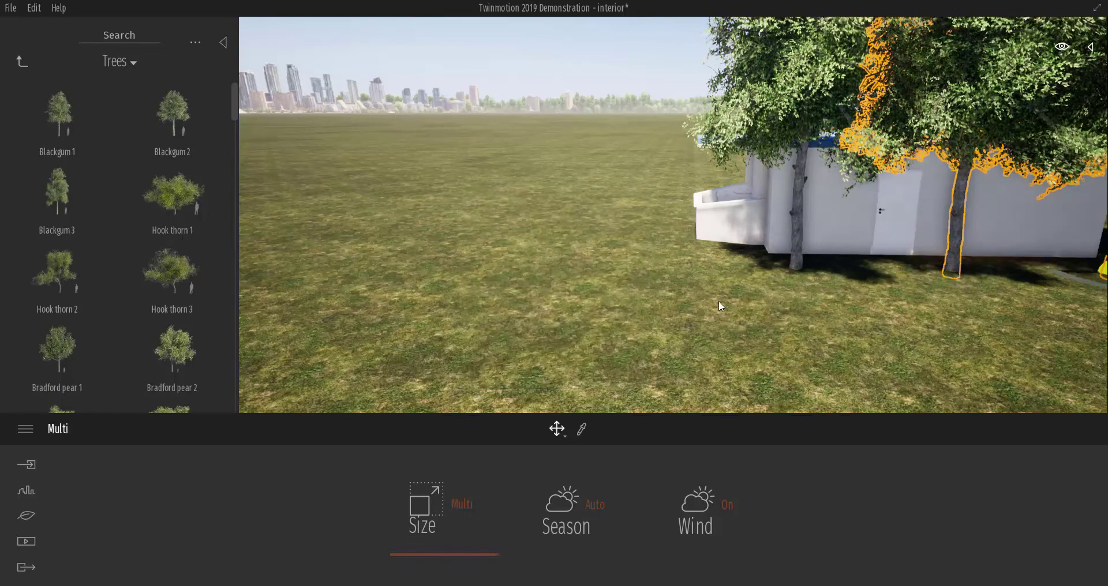
# Add the original tree to the selected instances and shift the whole row outward from the building's side wall.
pyautogui.keyDown('shift'); pyautogui.moveTo(720, 305); pyautogui.dragTo(740, 291, button='middle'); pyautogui.keyUp('shift')
pyautogui.moveTo(742, 296); pyautogui.dragTo(814, 285)
pyautogui.keyDown('ctrl'); pyautogui.click(823, 286); pyautogui.keyUp('ctrl')
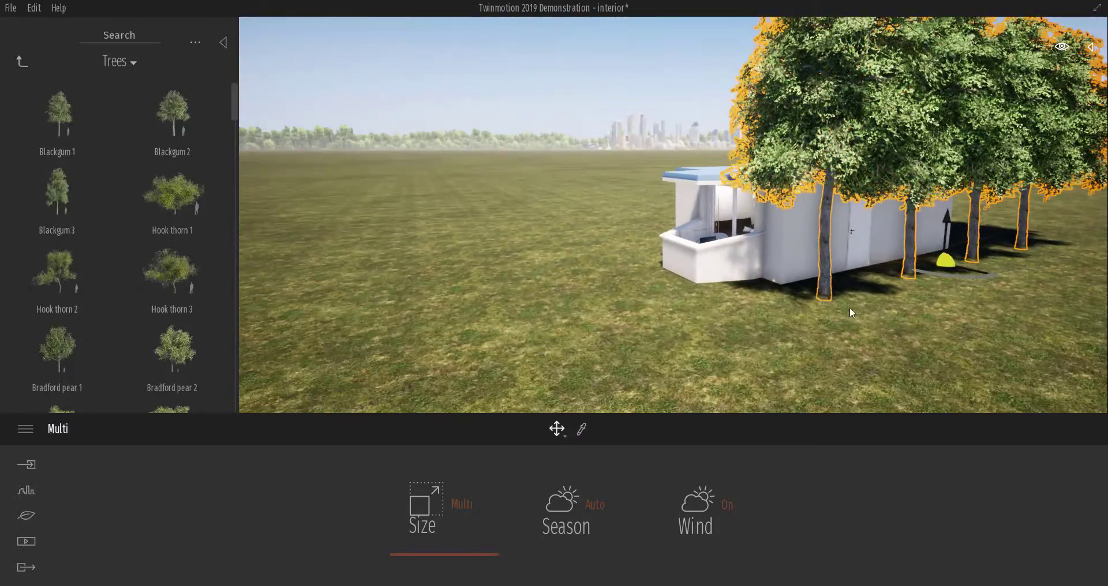
pyautogui.moveTo(970, 271); pyautogui.dragTo(1037, 300)
pyautogui.keyDown('shift'); pyautogui.moveTo(925, 330); pyautogui.dragTo(986, 291, button='middle'); pyautogui.keyUp('shift')
pyautogui.moveTo(988, 281); pyautogui.dragTo(957, 297)
pyautogui.scroll(-3, 940, 302)
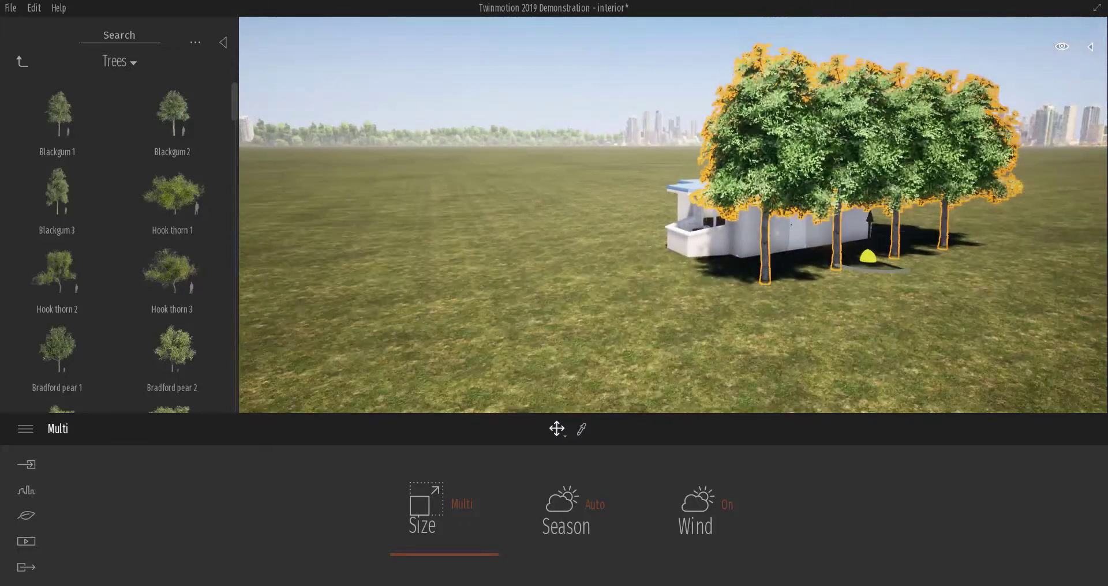
# Copy the tree row once as instances to the opposite side of the building with 9.77 m spacing.
pyautogui.keyDown('shift'); pyautogui.moveTo(940, 303); pyautogui.dragTo(852, 323, button='middle'); pyautogui.keyUp('shift')
pyautogui.keyDown('alt'); pyautogui.moveTo(893, 270); pyautogui.dragTo(691, 214); pyautogui.keyUp('alt')
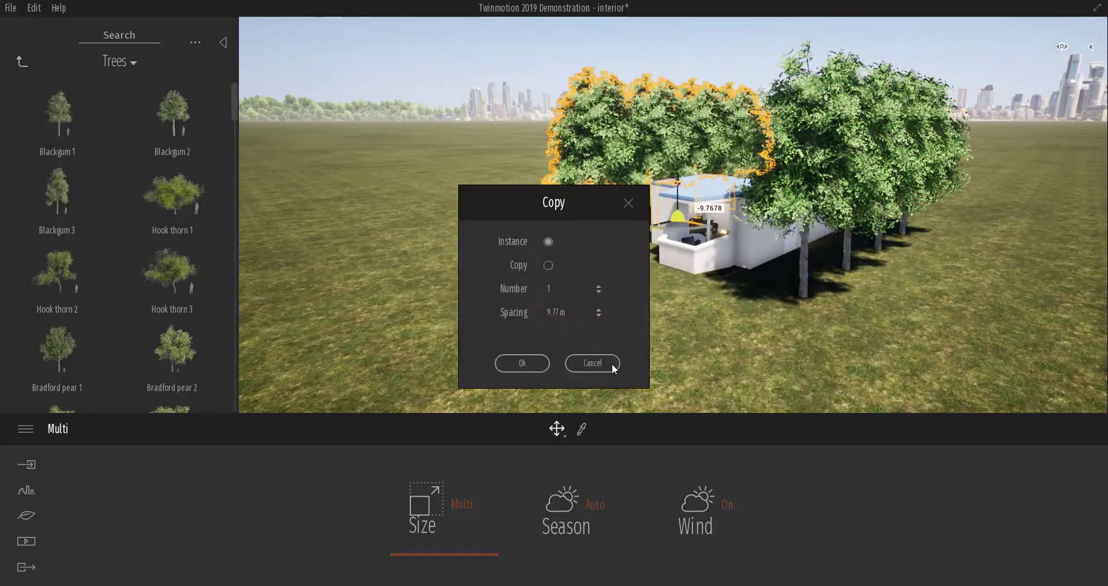
pyautogui.click(516, 361)
# Examine the two tree rows and the building from the front and both front corners.
pyautogui.keyDown('shift'); pyautogui.moveTo(577, 300); pyautogui.dragTo(699, 246, button='middle'); pyautogui.keyUp('shift')
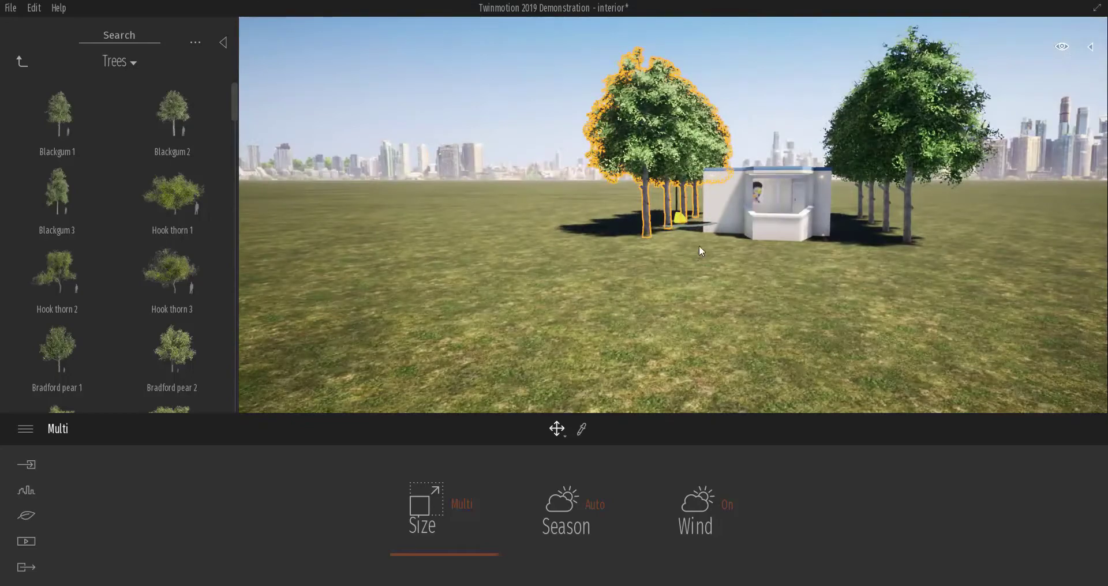
pyautogui.scroll(2, 698, 245)
pyautogui.moveTo(835, 218); pyautogui.dragTo(821, 158, button='middle')
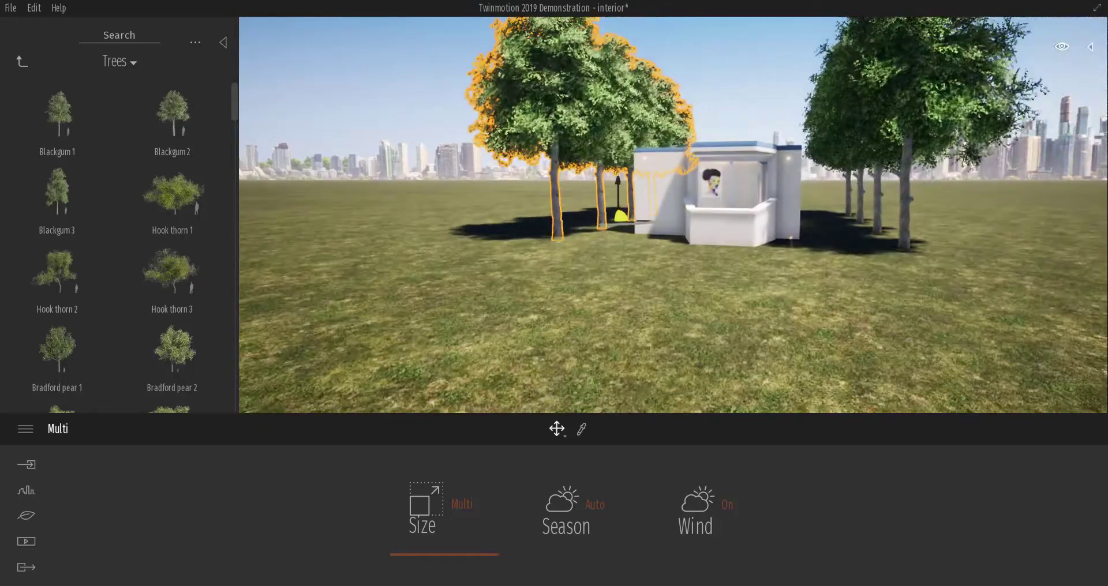
pyautogui.scroll(2, 820, 158)
pyautogui.moveTo(834, 200); pyautogui.dragTo(769, 259, button='middle')
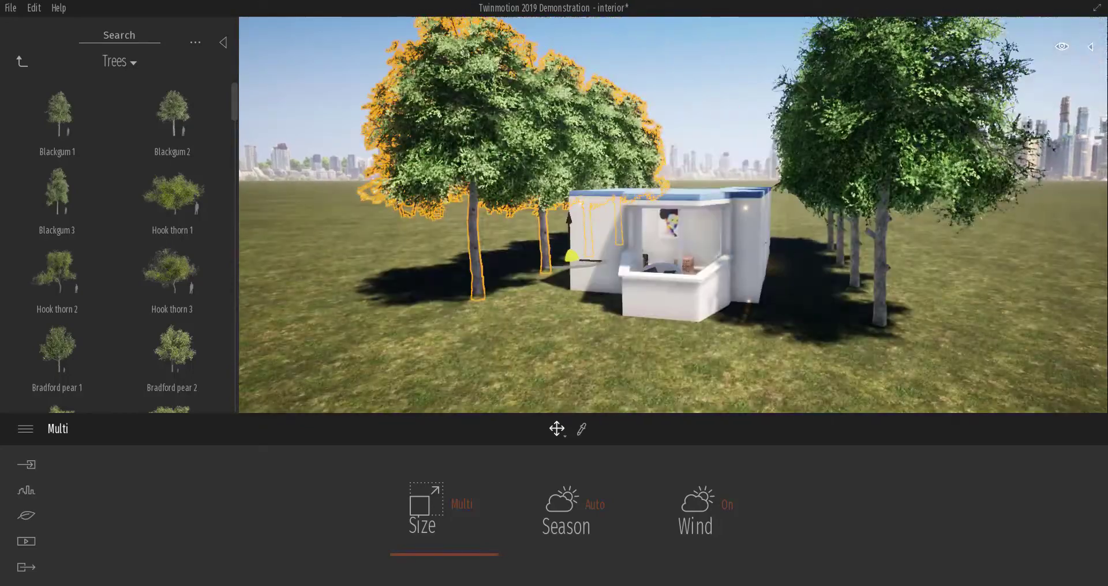
pyautogui.moveTo(819, 199); pyautogui.dragTo(878, 160, button='middle')
pyautogui.keyDown('shift'); pyautogui.moveTo(721, 312); pyautogui.dragTo(768, 312, button='middle'); pyautogui.keyUp('shift')
pyautogui.scroll(2, 767, 312)
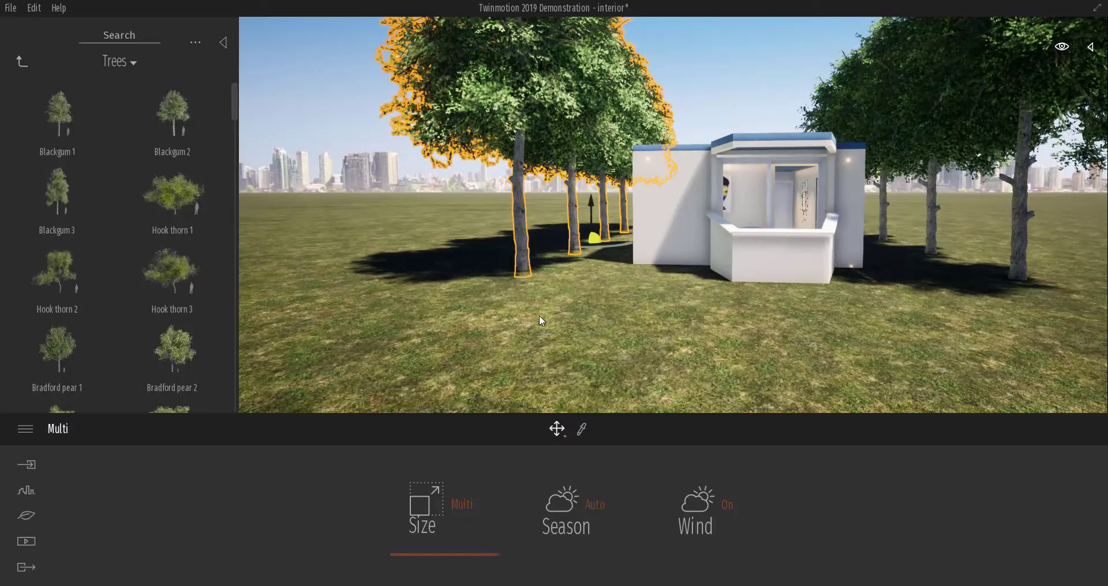
# Open the Rocks category of the vegetation and landscape library.
pyautogui.click(19, 61)
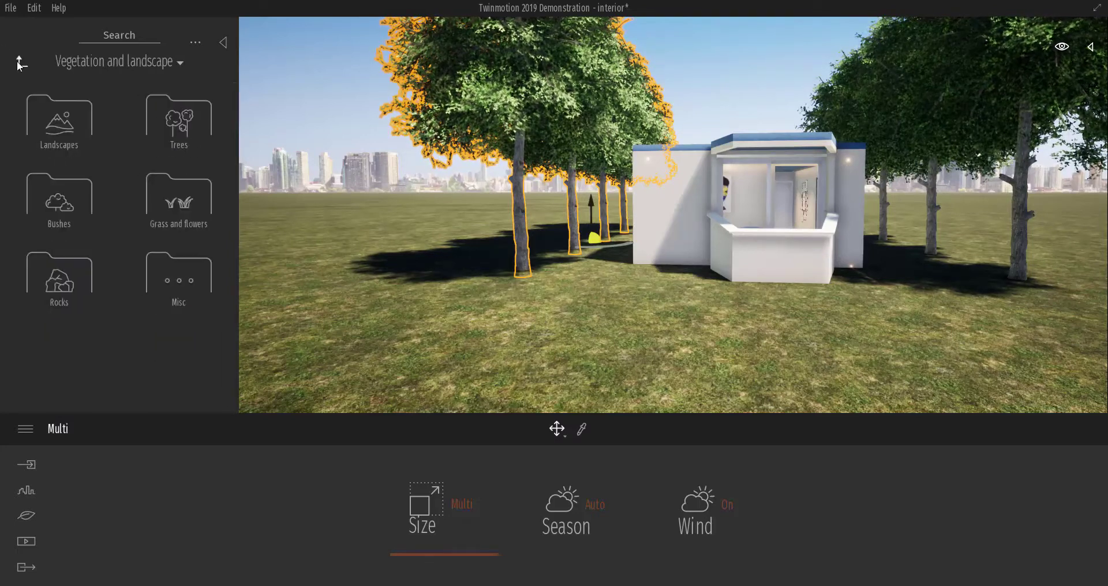
pyautogui.click(69, 274)
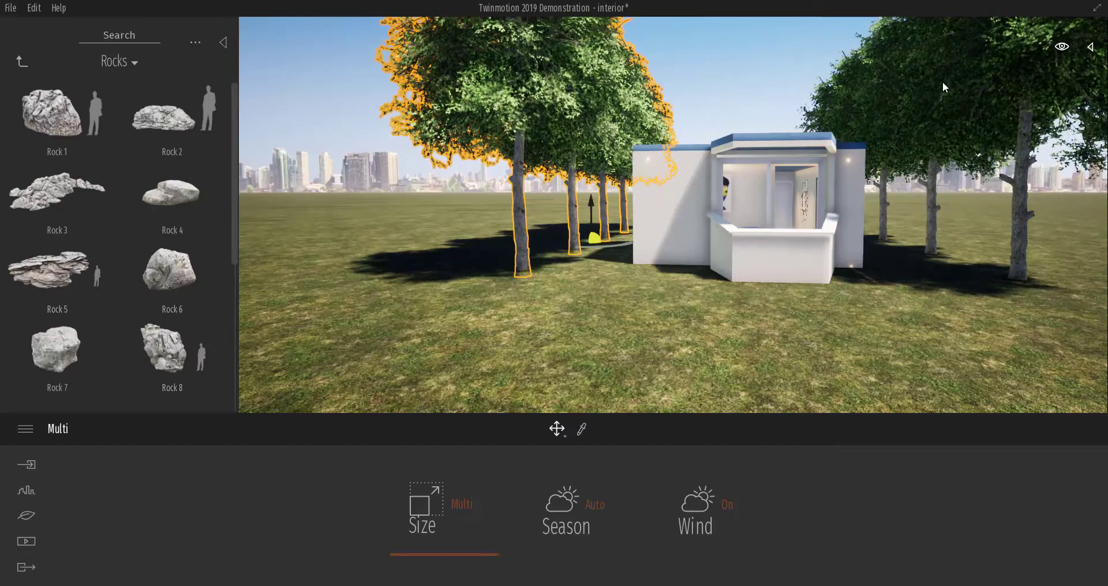
pyautogui.keyDown('shift'); pyautogui.moveTo(937, 238); pyautogui.dragTo(978, 268, button='middle'); pyautogui.keyUp('shift')
pyautogui.keyDown('ctrl'); pyautogui.click(983, 290); pyautogui.keyUp('ctrl')
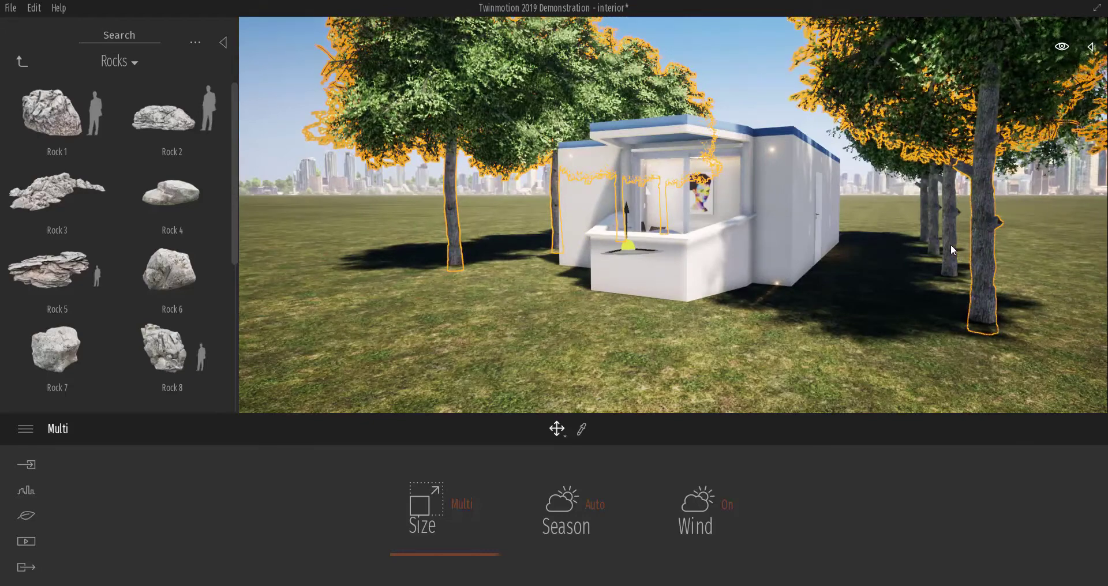
pyautogui.keyDown('ctrl'); pyautogui.click(933, 224); pyautogui.keyUp('ctrl')
pyautogui.keyDown('ctrl'); pyautogui.click(922, 215); pyautogui.keyUp('ctrl')
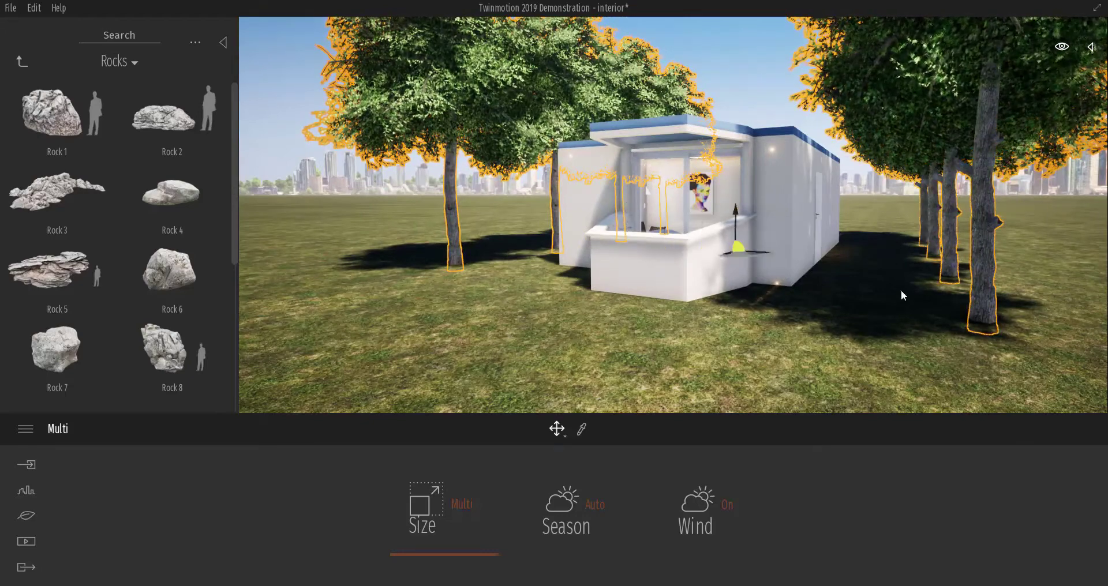
pyautogui.click(950, 240)
# Select the second and third trees of the original row together with the first and third trees of the copied row.
pyautogui.click(970, 267)
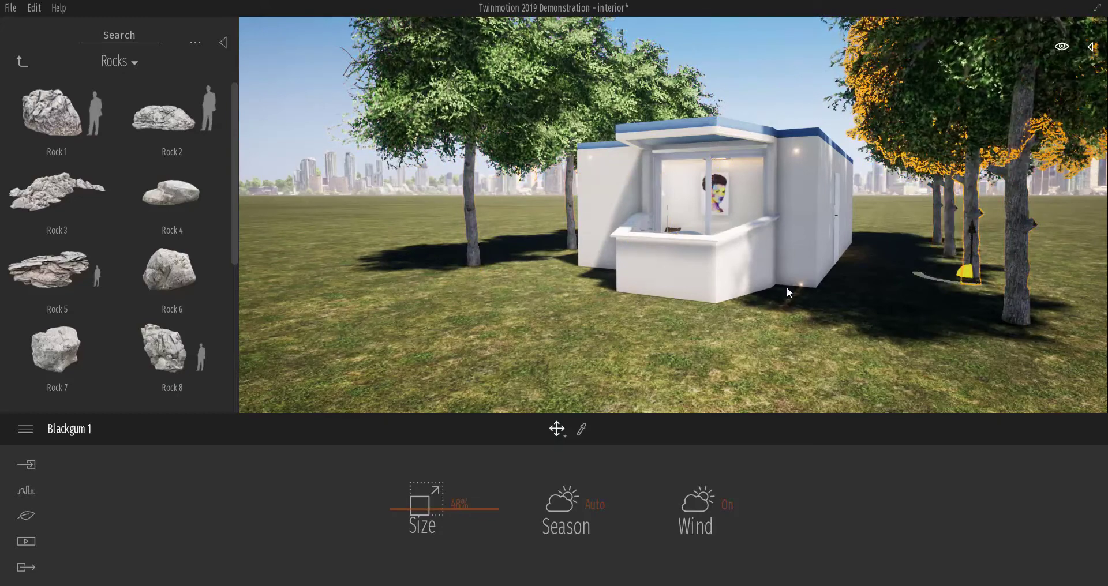
pyautogui.keyDown('ctrl'); pyautogui.click(946, 248); pyautogui.keyUp('ctrl')
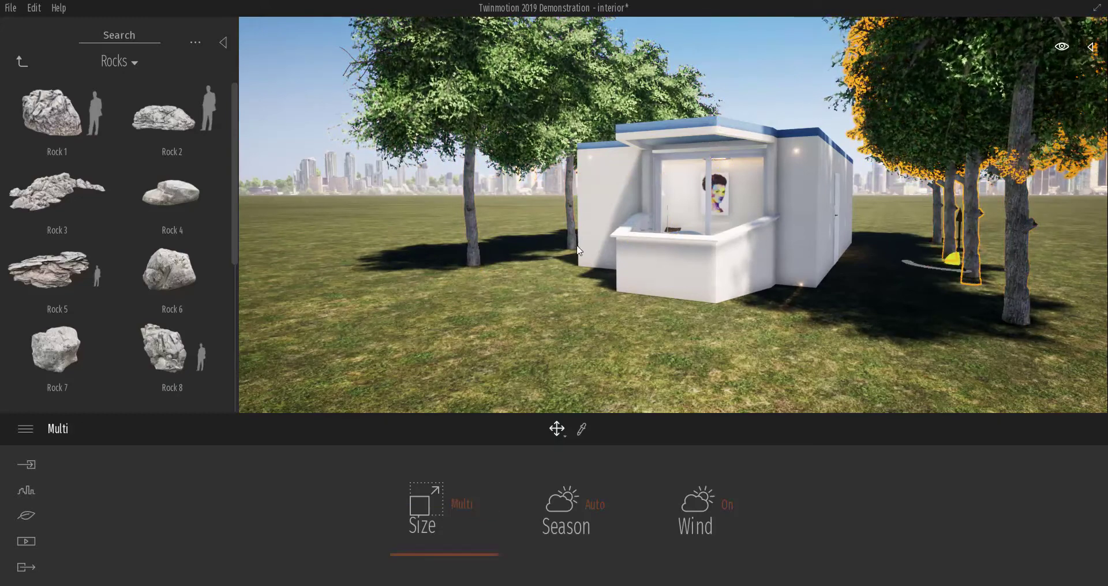
pyautogui.keyDown('ctrl'); pyautogui.click(474, 245); pyautogui.keyUp('ctrl')
pyautogui.keyDown('shift'); pyautogui.moveTo(719, 215); pyautogui.dragTo(785, 191, button='middle'); pyautogui.keyUp('shift')
pyautogui.scroll(-3, 786, 213)
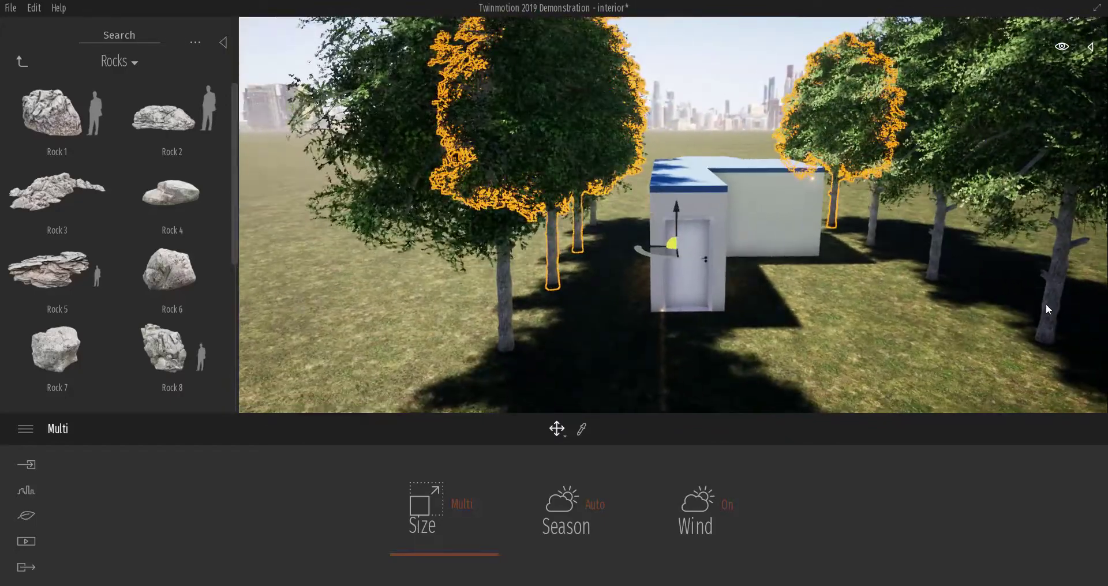
pyautogui.keyDown('ctrl'); pyautogui.click(937, 254); pyautogui.keyUp('ctrl')
pyautogui.moveTo(847, 300); pyautogui.dragTo(1070, 379)
pyautogui.moveTo(930, 362); pyautogui.dragTo(992, 258)
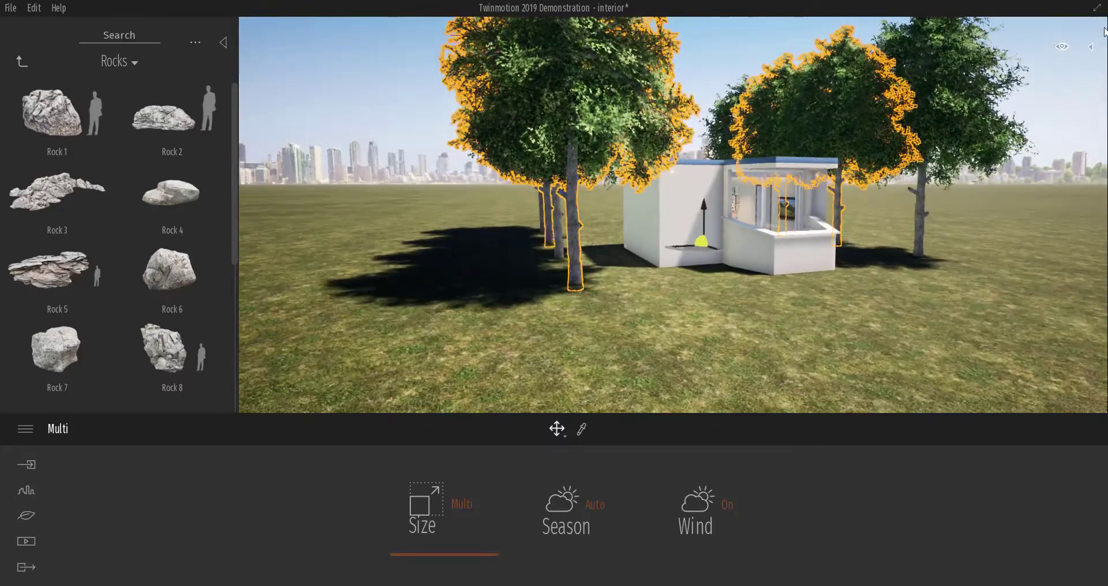
# Replace the four selected Blackgum 1 trees with a mix of Rock 7, Rock 6 and Rock 5, keeping Transform on.
pyautogui.click(1090, 49)
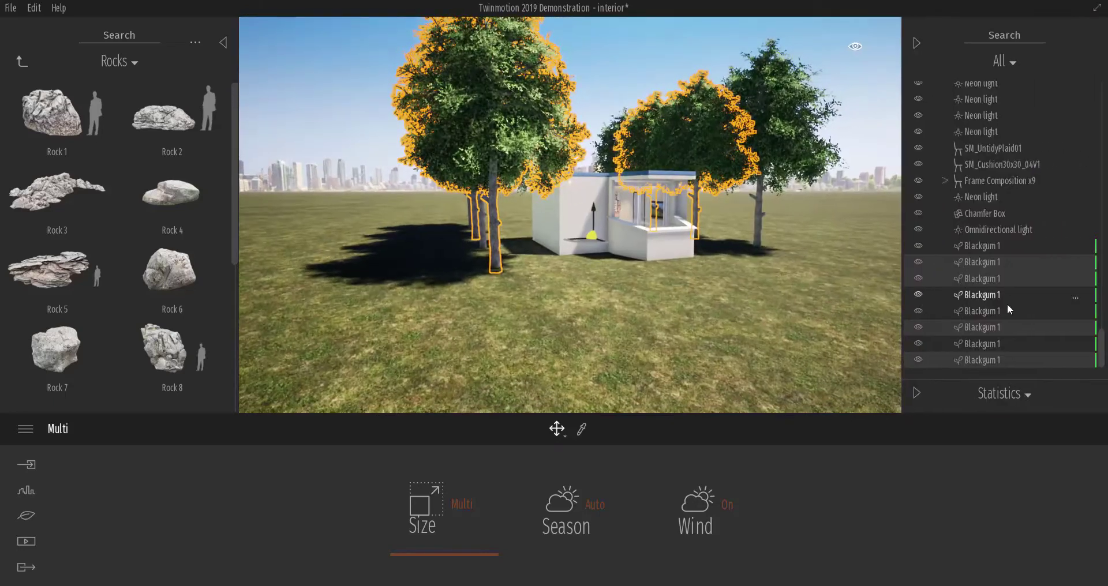
pyautogui.rightClick(994, 263)
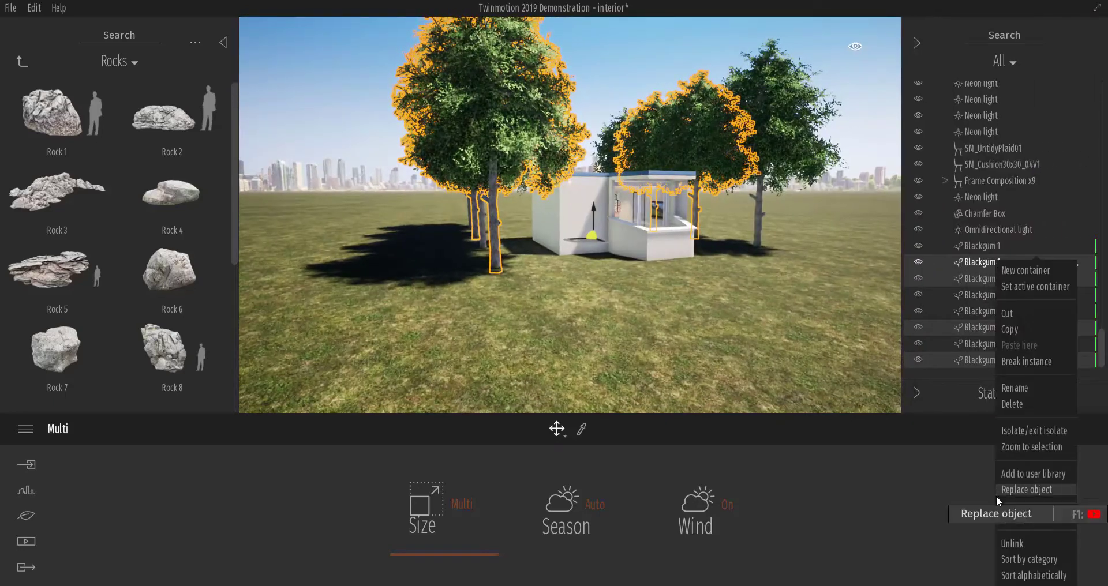
pyautogui.click(1029, 488)
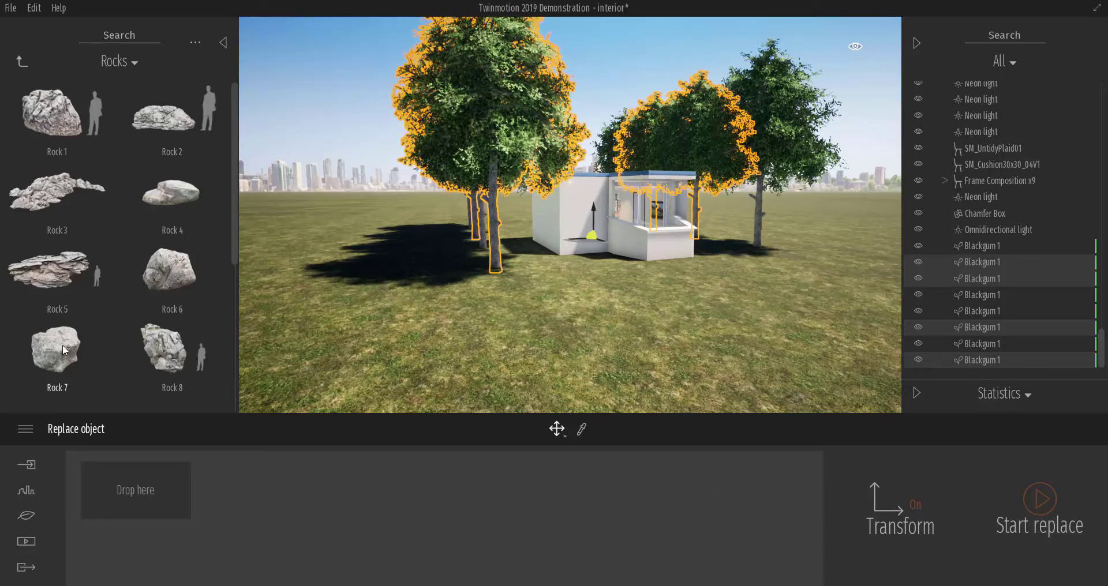
pyautogui.moveTo(62, 344); pyautogui.dragTo(154, 488)
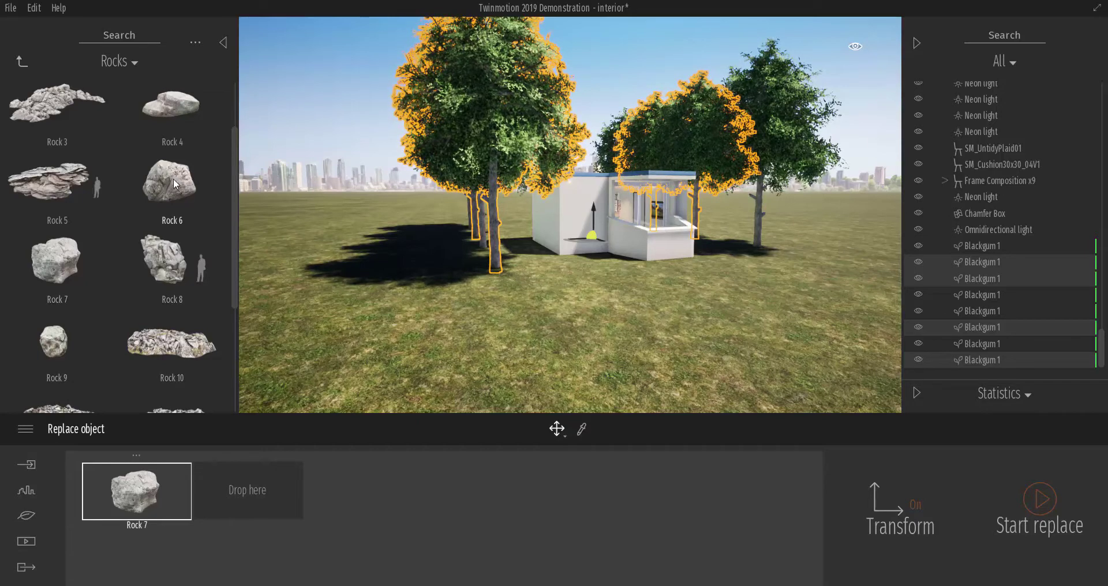
pyautogui.moveTo(173, 179); pyautogui.dragTo(252, 501)
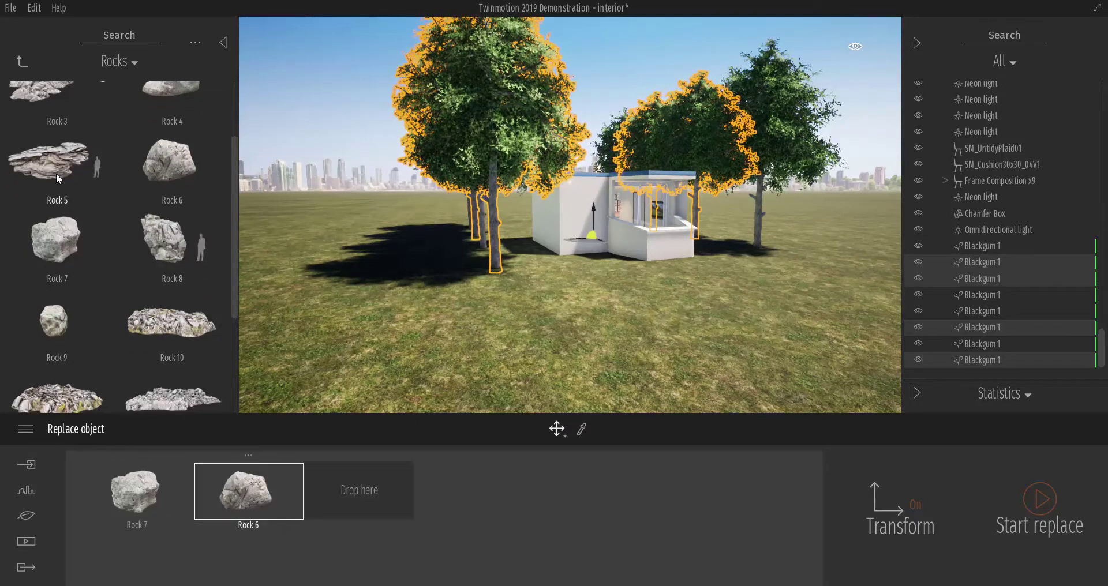
pyautogui.moveTo(56, 174); pyautogui.dragTo(362, 497)
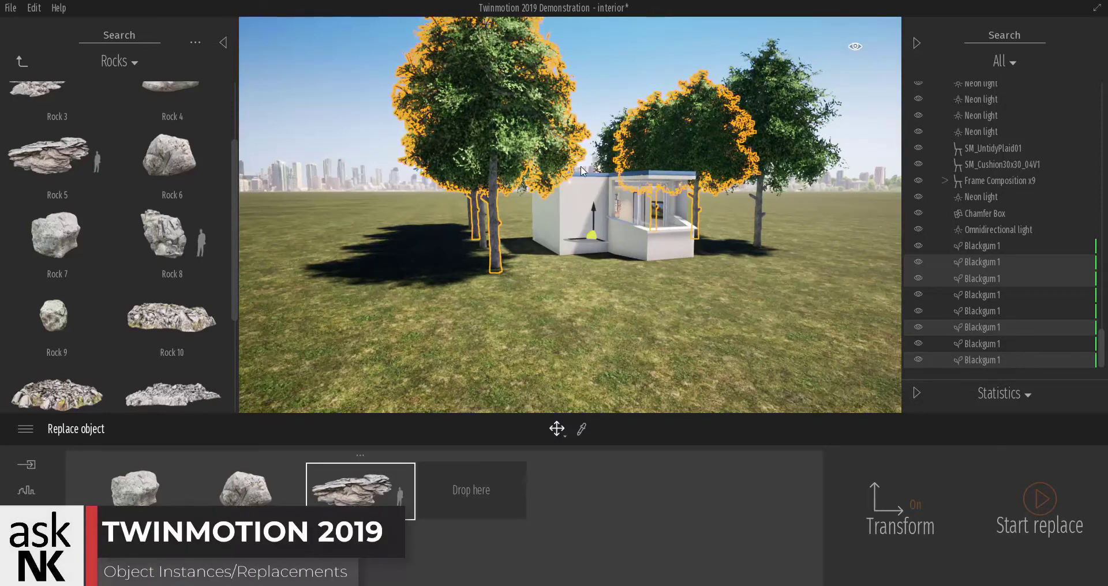
pyautogui.click(1042, 505)
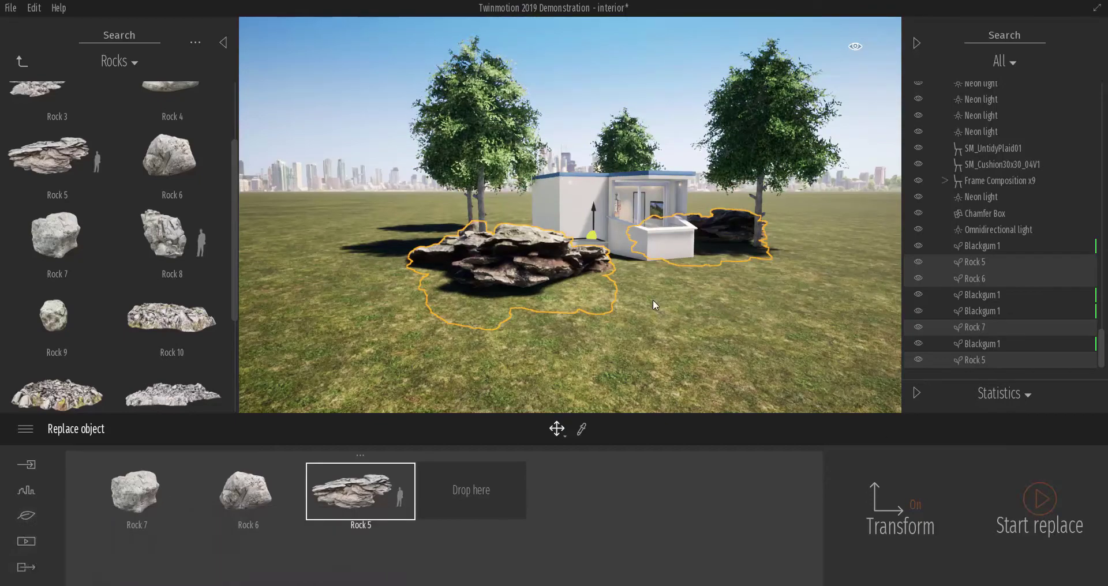
# Scale down the large Rock 5 formations on both sides of the building.
pyautogui.keyDown('shift'); pyautogui.moveTo(666, 271); pyautogui.dragTo(577, 271, button='middle'); pyautogui.keyUp('shift')
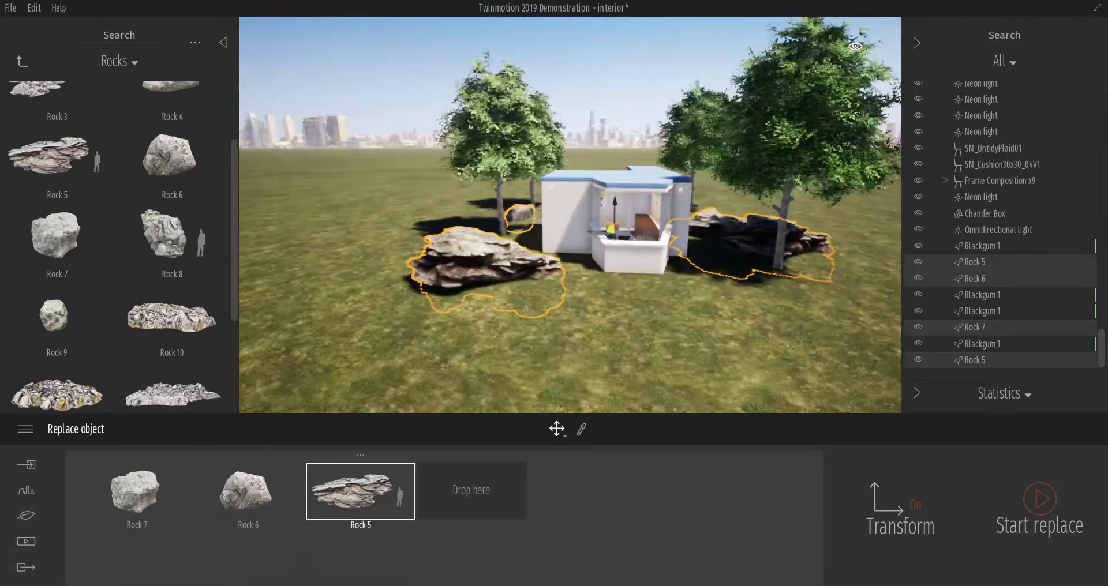
pyautogui.click(483, 271)
pyautogui.moveTo(475, 260); pyautogui.dragTo(203, 307)
pyautogui.press('l')
pyautogui.click(771, 242)
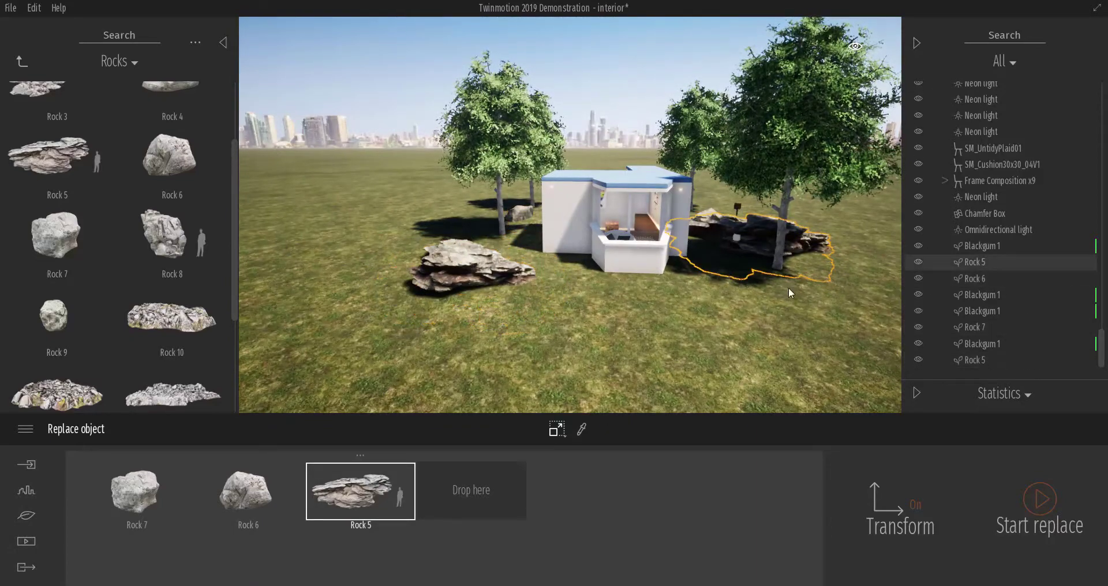
pyautogui.keyDown('shift'); pyautogui.moveTo(788, 287); pyautogui.dragTo(363, 248, button='middle'); pyautogui.keyUp('shift')
pyautogui.click(837, 330)
pyautogui.click(362, 249)
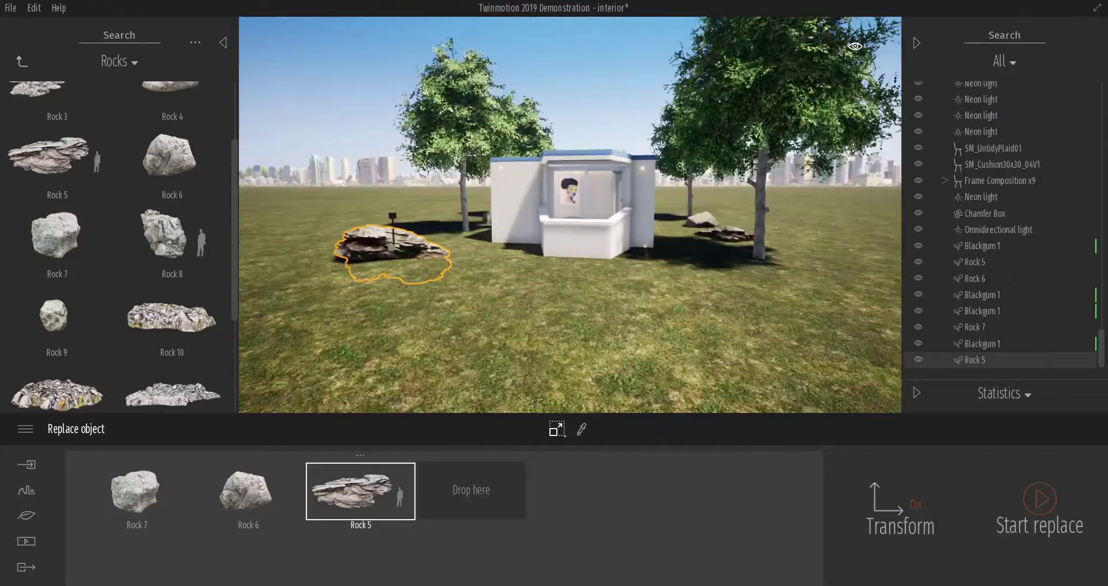
pyautogui.moveTo(593, 290)
pyautogui.keyDown('shift'); pyautogui.mouseDown(button='middle')
pyautogui.moveTo(491, 294)
pyautogui.moveTo(551, 303)
pyautogui.moveTo(588, 277)
pyautogui.mouseUp(button='middle'); pyautogui.keyUp('shift')
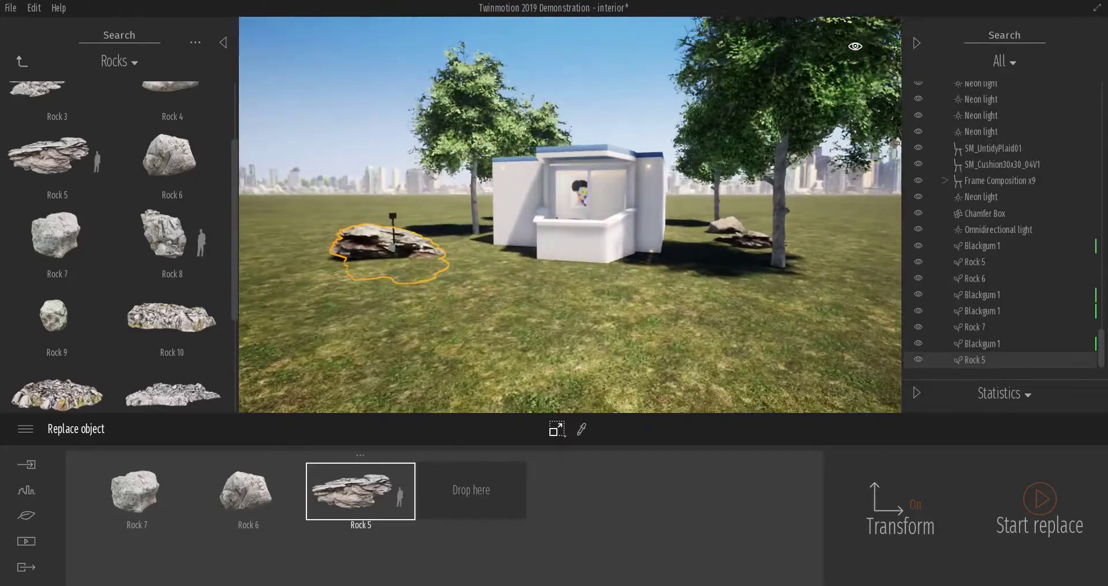
pyautogui.moveTo(679, 251)
pyautogui.keyDown('shift'); pyautogui.mouseDown(button='middle')
pyautogui.moveTo(675, 303)
pyautogui.moveTo(668, 266)
pyautogui.moveTo(651, 288)
pyautogui.moveTo(690, 271)
pyautogui.moveTo(702, 221)
pyautogui.moveTo(691, 240)
pyautogui.mouseUp(button='middle'); pyautogui.keyUp('shift')
pyautogui.press('Escape')
# Set the size of the Blackgum 1 tree instance nearest the building's front to 0%.
pyautogui.click(651, 265)
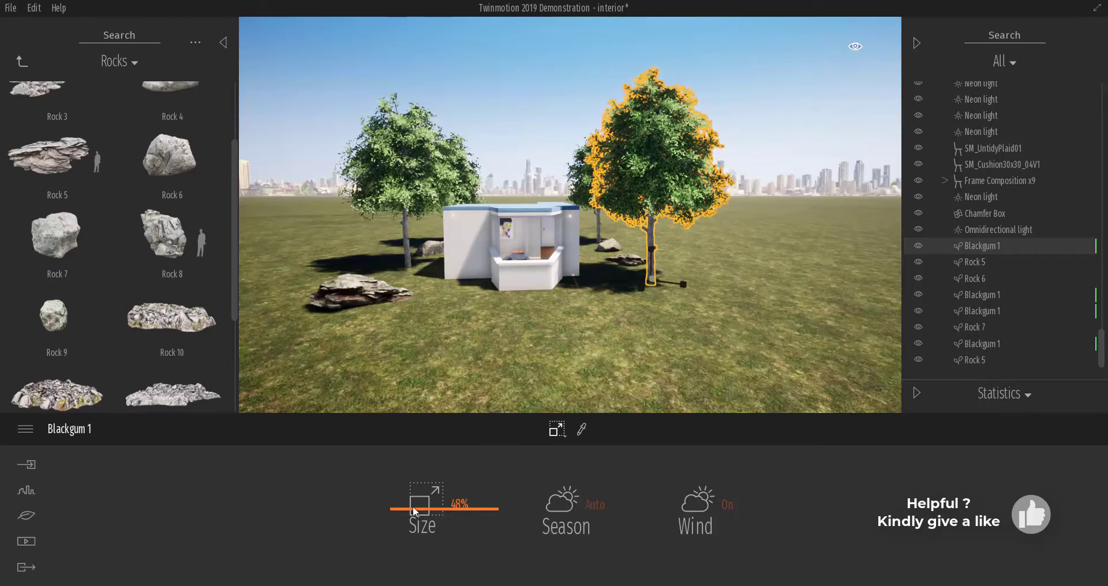
pyautogui.moveTo(414, 511); pyautogui.dragTo(422, 558)
pyautogui.keyDown('shift'); pyautogui.moveTo(707, 290); pyautogui.dragTo(571, 291, button='middle'); pyautogui.keyUp('shift')
# Place a Bradford pear 1 tree from the Trees library on the grass in front of the building.
pyautogui.click(26, 62)
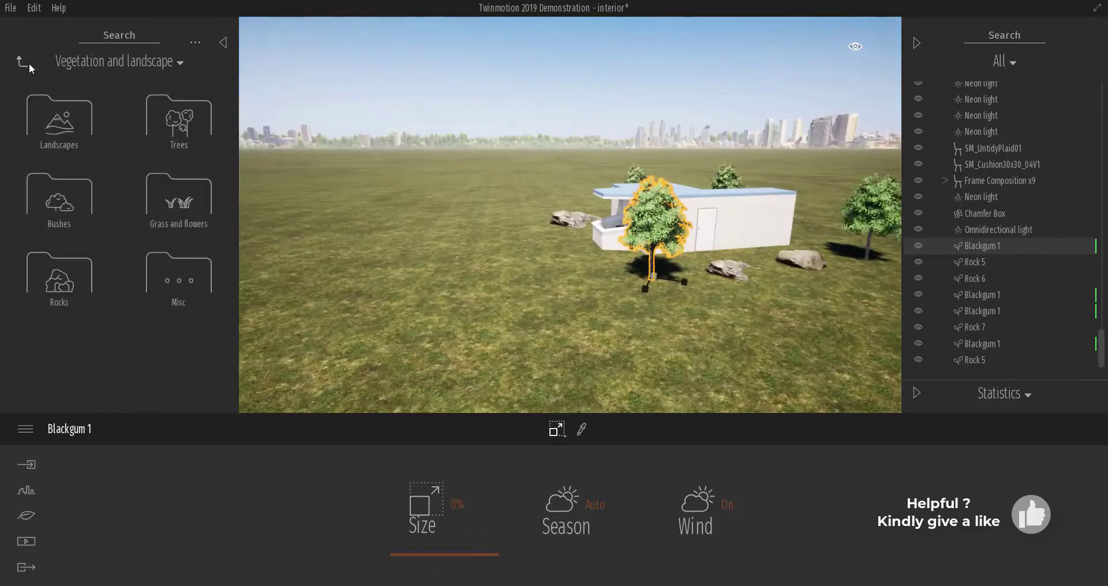
pyautogui.click(160, 123)
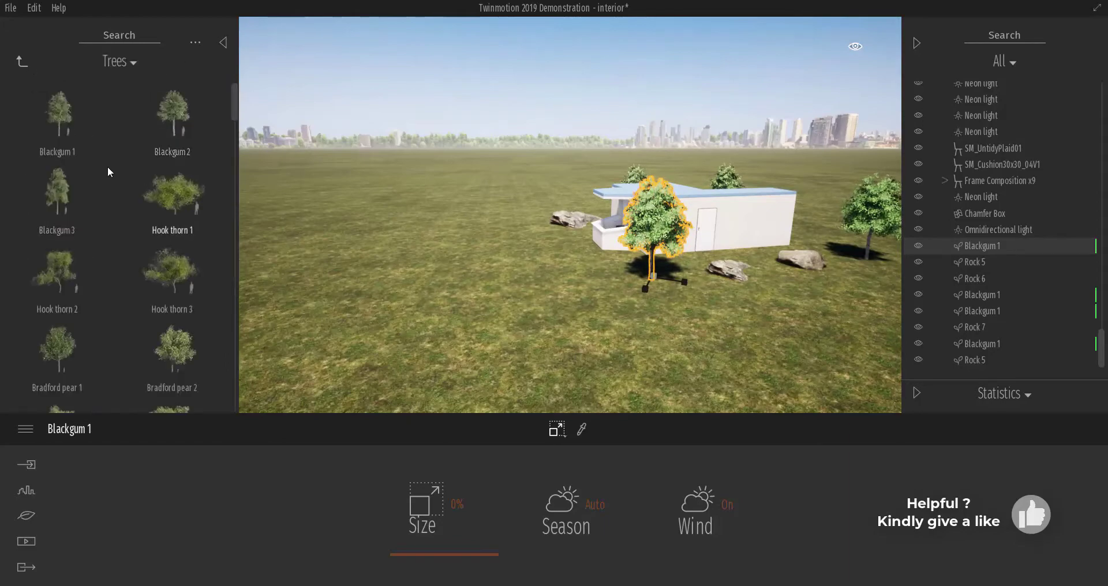
pyautogui.moveTo(63, 354); pyautogui.dragTo(497, 275)
pyautogui.keyDown('shift'); pyautogui.moveTo(497, 275); pyautogui.dragTo(467, 265, button='middle'); pyautogui.keyUp('shift')
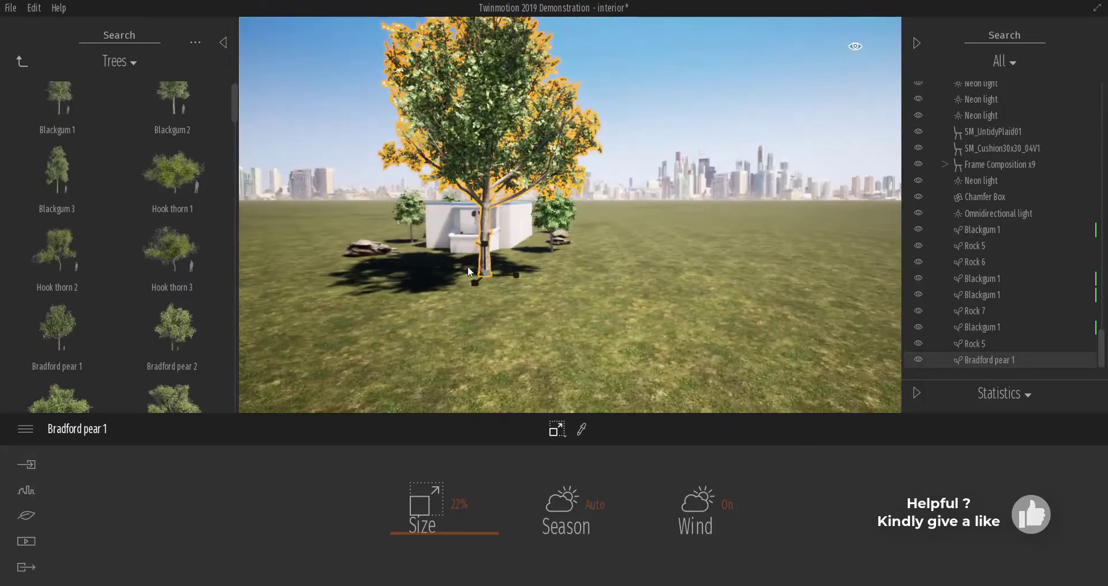
pyautogui.scroll(-1, 471, 266)
pyautogui.keyDown('shift'); pyautogui.moveTo(550, 286); pyautogui.dragTo(490, 237, button='middle'); pyautogui.keyUp('shift')
pyautogui.scroll(-1, 491, 237)
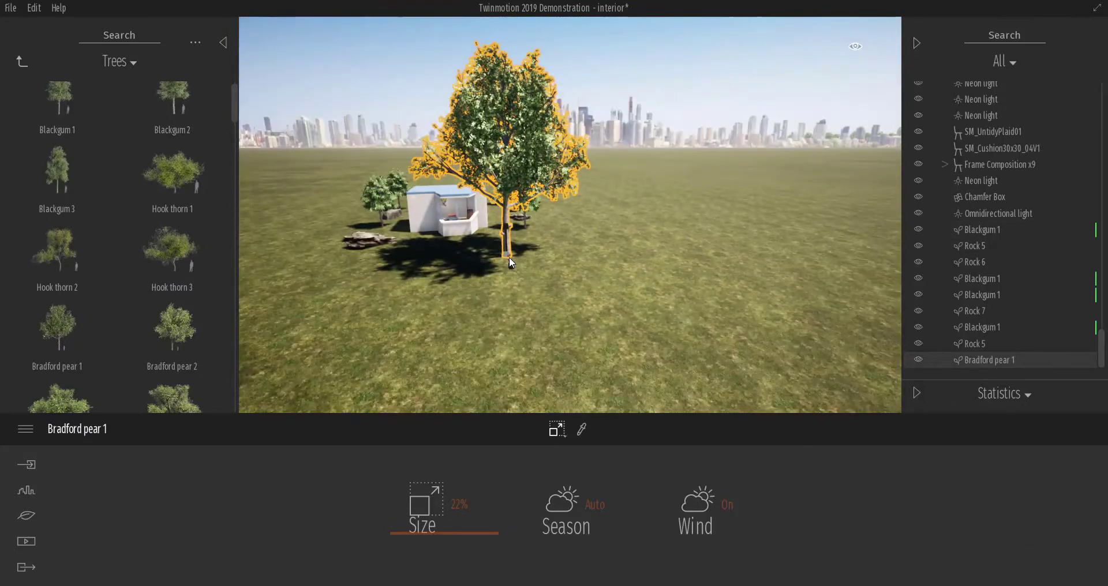
# Scale down the Bradford pear 1 tree and move it beside the building behind the front Blackgum 1, discarding a trial copy.
pyautogui.moveTo(506, 252); pyautogui.dragTo(265, 328)
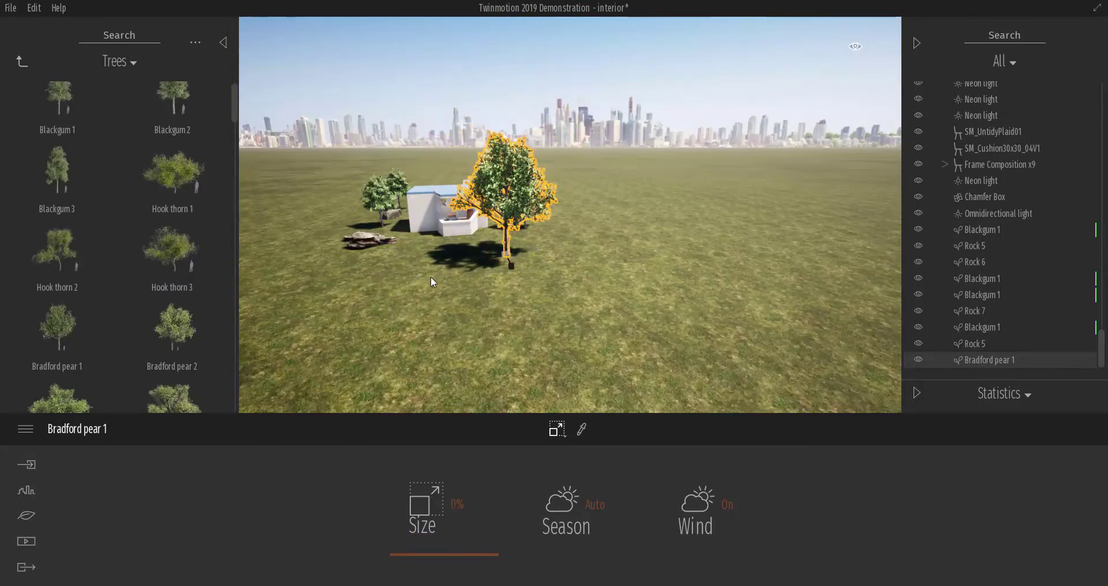
pyautogui.moveTo(510, 254); pyautogui.dragTo(452, 273)
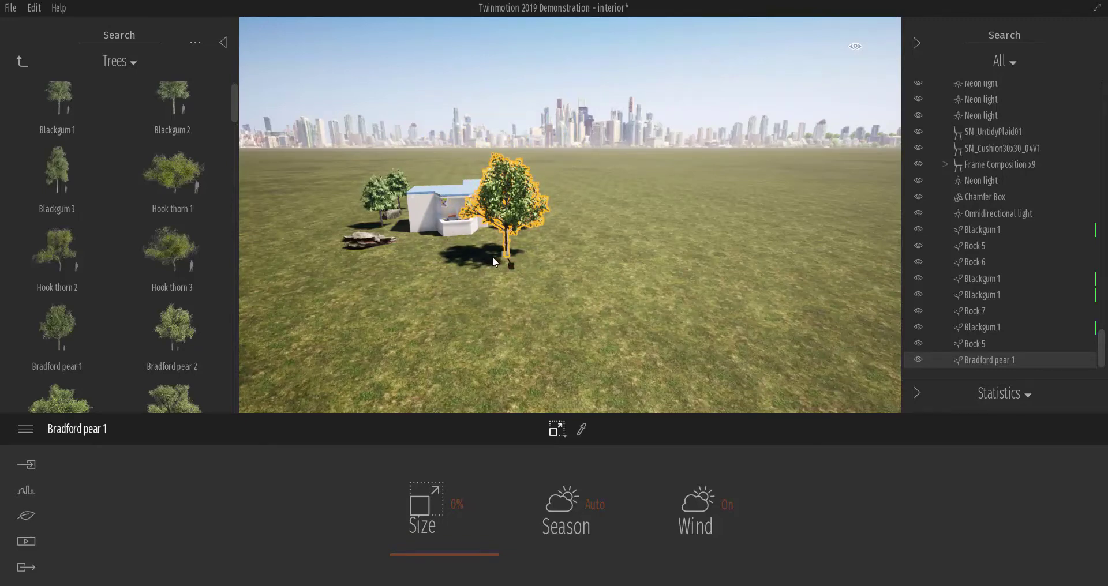
pyautogui.keyDown('shift'); pyautogui.moveTo(492, 258); pyautogui.dragTo(508, 294, button='middle'); pyautogui.keyUp('shift')
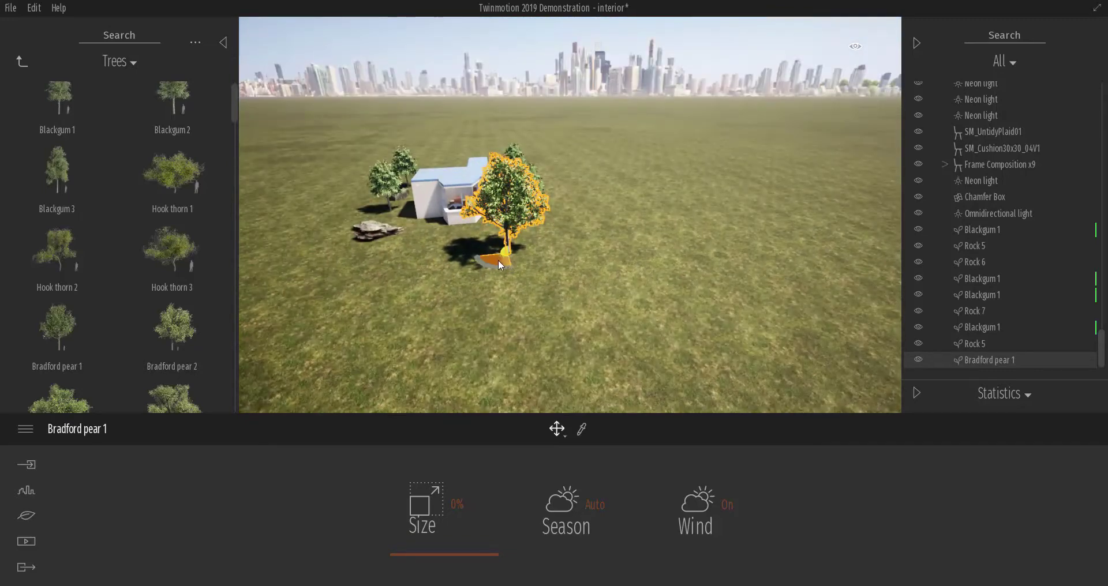
pyautogui.moveTo(497, 260); pyautogui.dragTo(598, 220)
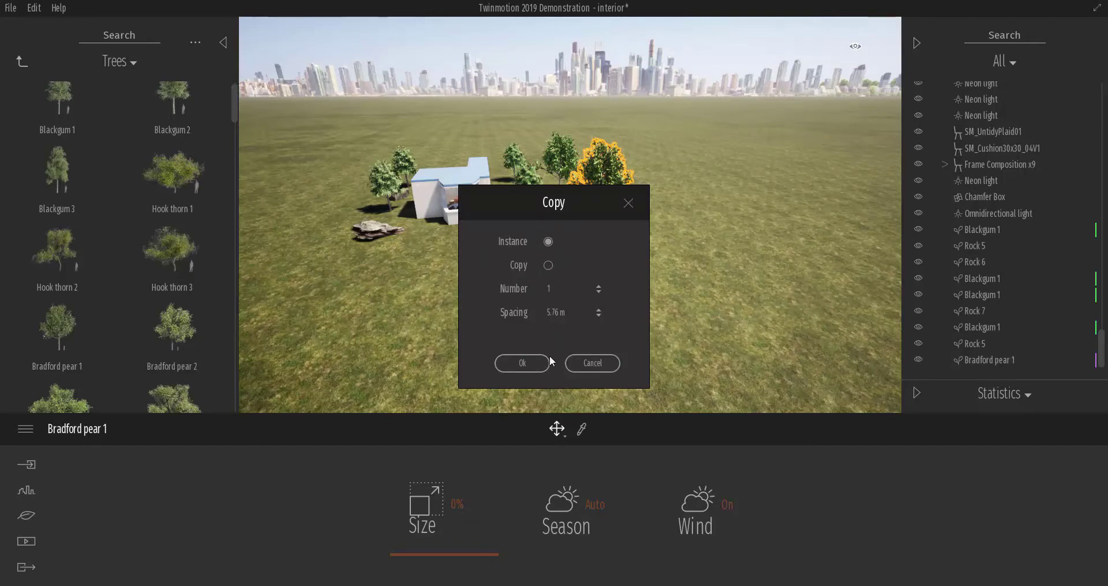
pyautogui.click(592, 363)
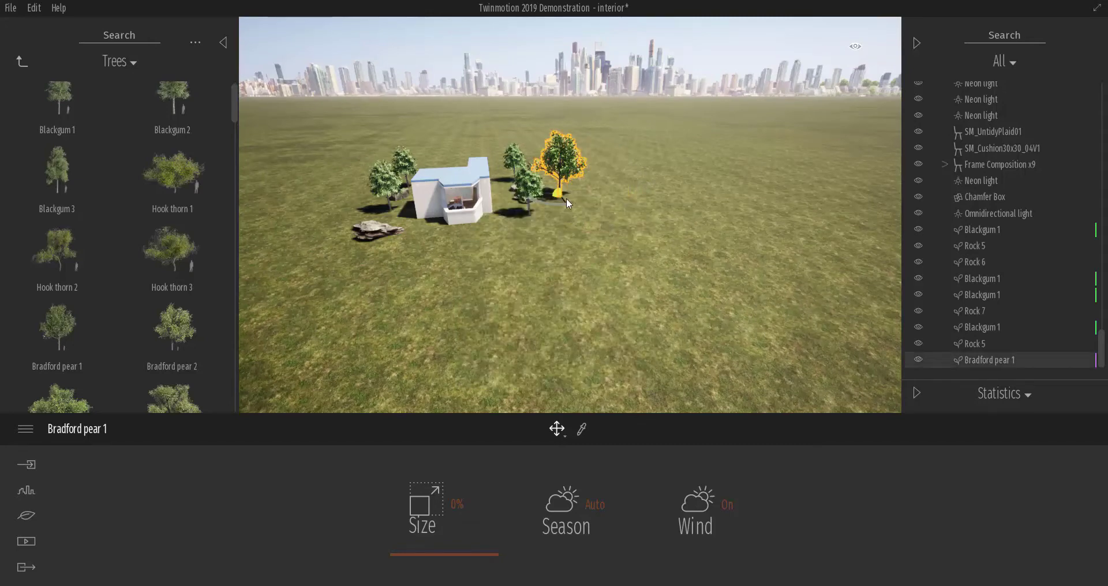
# Copy the Bradford pear 1 tree away from the building as a row of three instances spaced 2.99 m apart.
pyautogui.moveTo(566, 198)
pyautogui.keyDown('shift'); pyautogui.mouseDown(button='middle')
pyautogui.moveTo(579, 202)
pyautogui.moveTo(565, 199)
pyautogui.mouseUp(button='middle'); pyautogui.keyUp('shift')
pyautogui.scroll(1, 584, 185)
pyautogui.scroll(1, 584, 186)
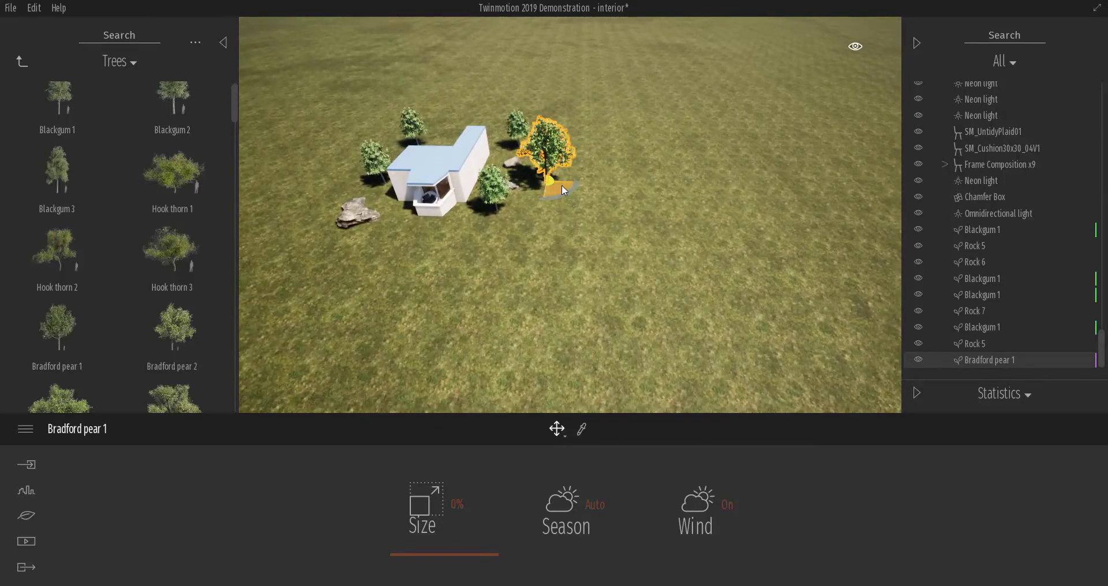
pyautogui.keyDown('alt'); pyautogui.moveTo(562, 184); pyautogui.dragTo(599, 184); pyautogui.keyUp('alt')
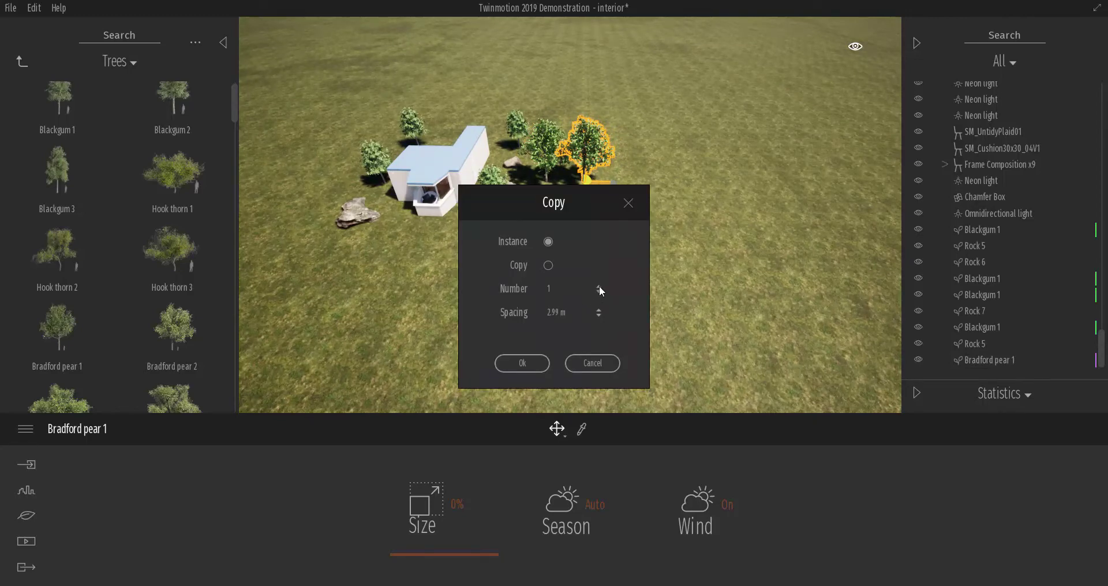
pyautogui.click(522, 369)
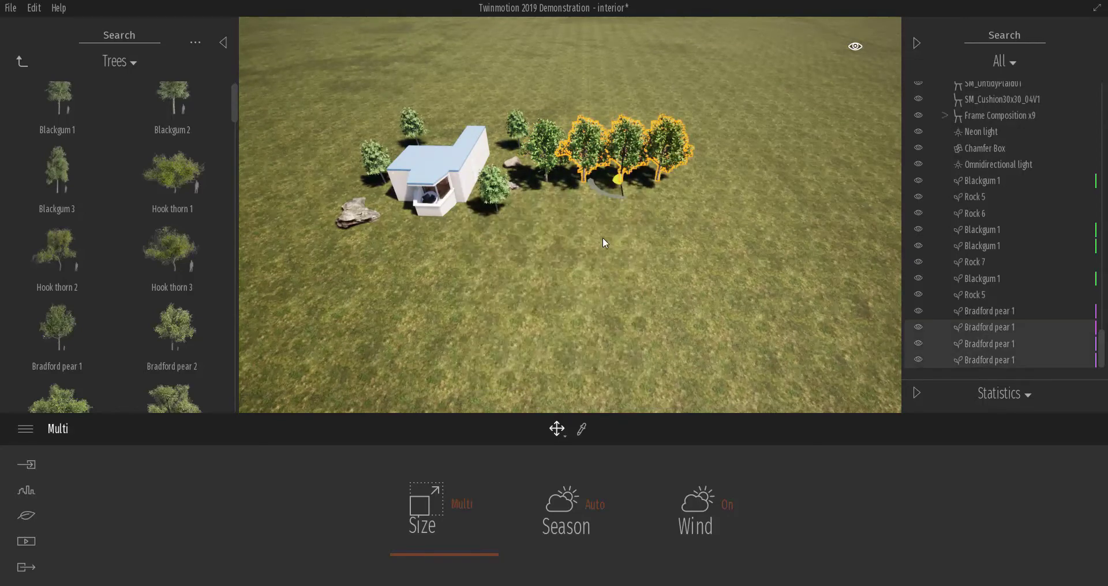
# Adjust the size of the first and second Bradford pear 1 trees in the row, ending each at 0%.
pyautogui.keyDown('shift'); pyautogui.moveTo(602, 237); pyautogui.dragTo(571, 191, button='middle'); pyautogui.keyUp('shift')
pyautogui.scroll(4, 590, 143)
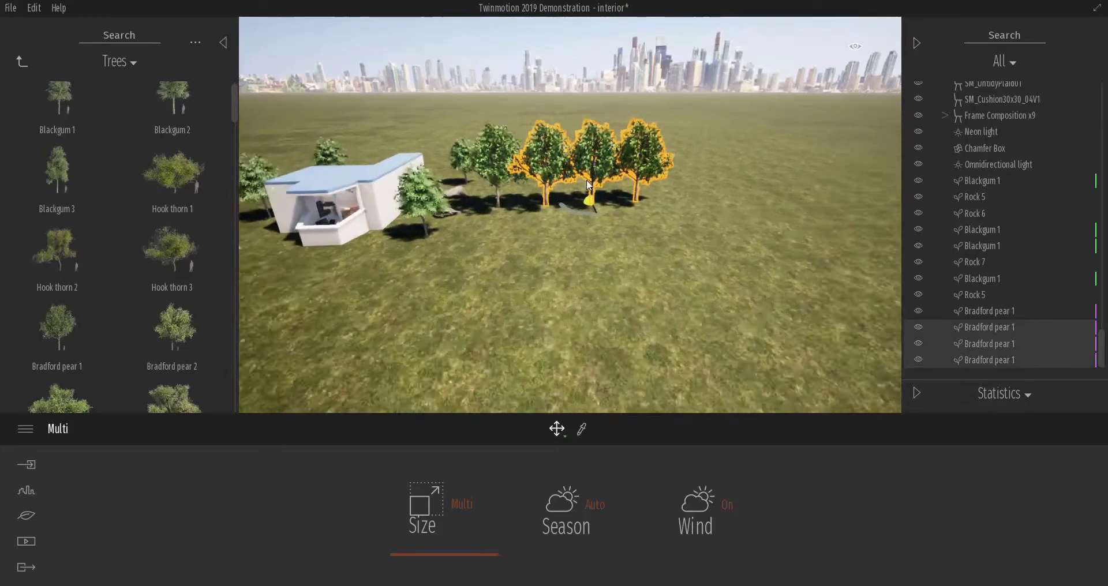
pyautogui.click(498, 200)
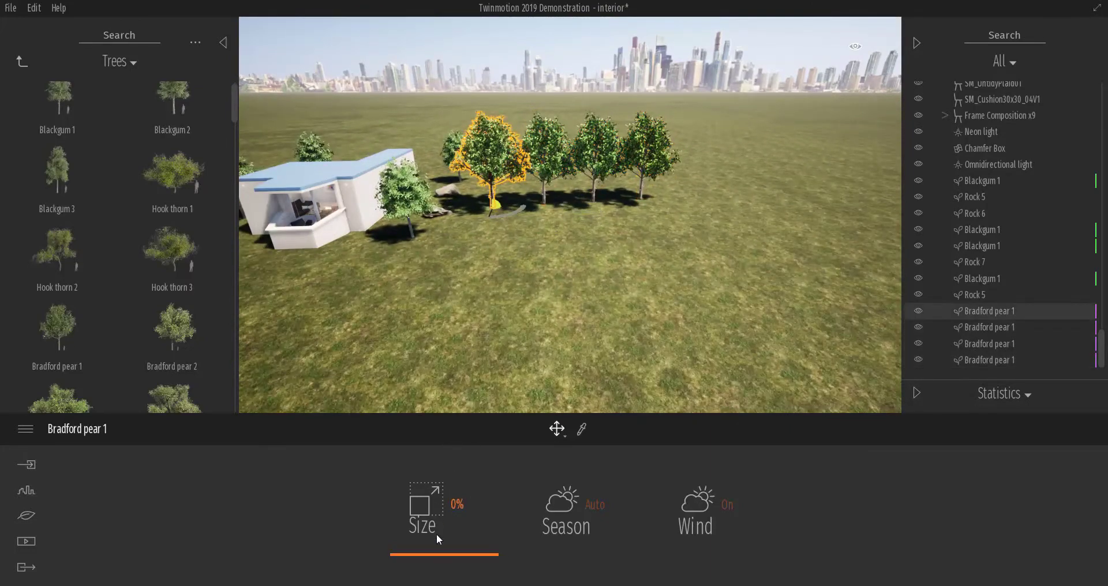
pyautogui.moveTo(438, 555)
pyautogui.mouseDown()
pyautogui.moveTo(442, 538)
pyautogui.moveTo(445, 563)
pyautogui.moveTo(442, 494)
pyautogui.moveTo(448, 559)
pyautogui.mouseUp()
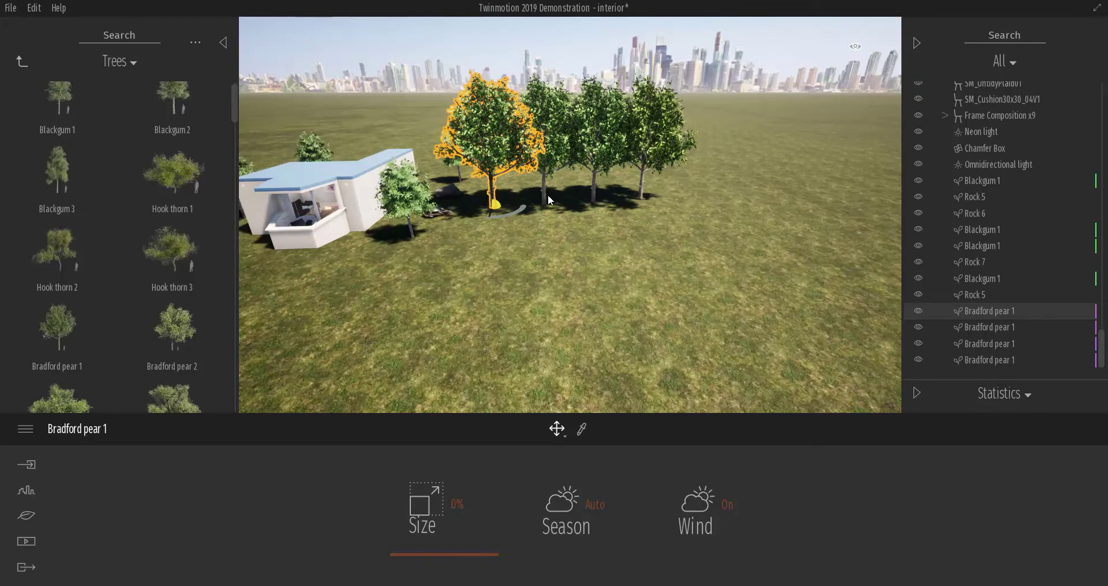
pyautogui.click(551, 154)
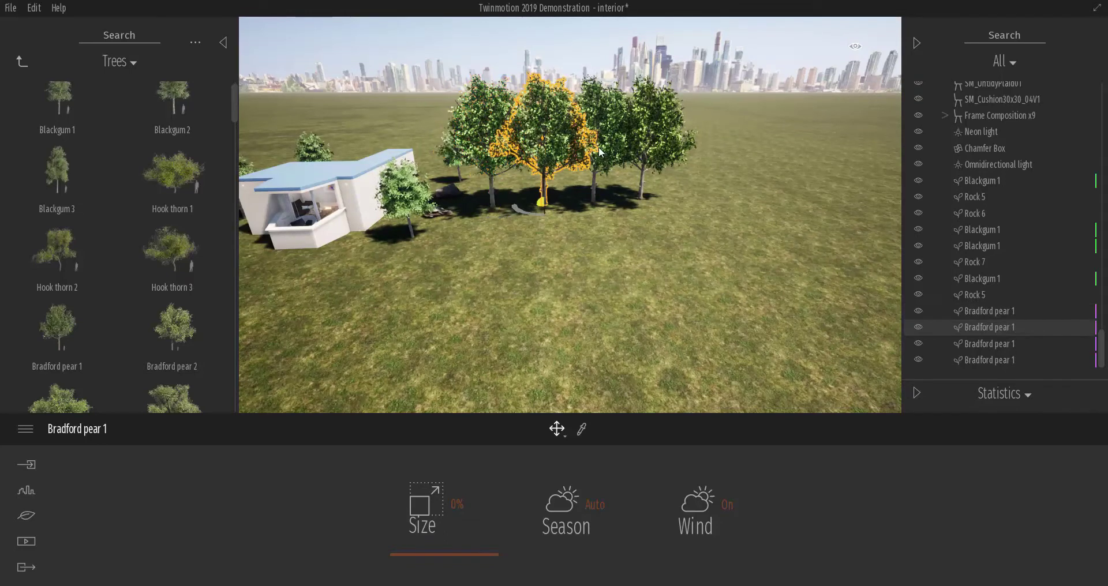
pyautogui.moveTo(453, 555)
pyautogui.mouseDown()
pyautogui.moveTo(448, 529)
pyautogui.moveTo(453, 566)
pyautogui.mouseUp()
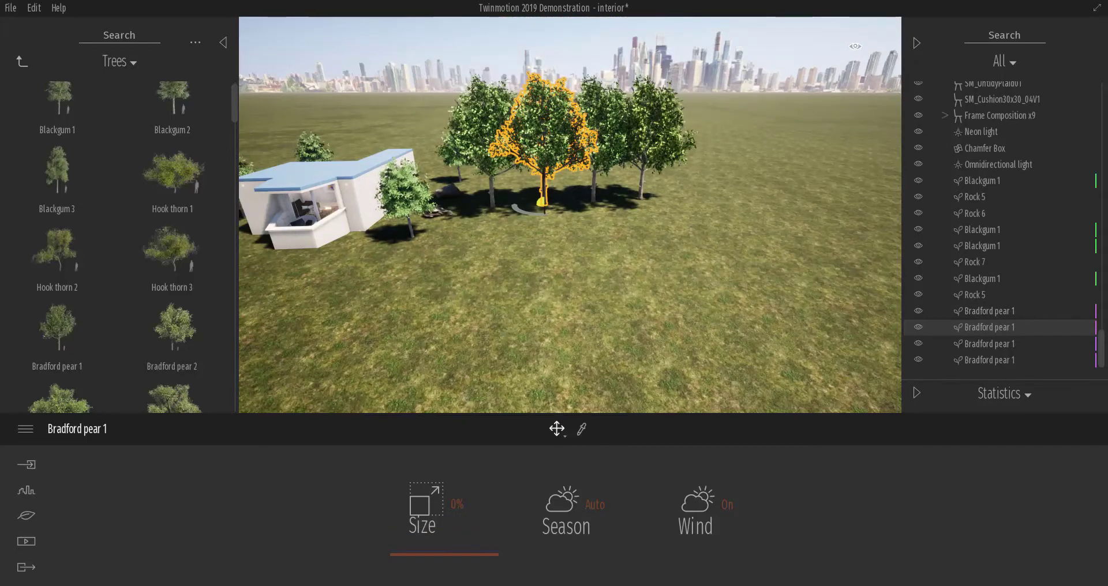
# Break the instance link of the second Bradford pear 1 tree and try its size separately, ending at 0%.
pyautogui.rightClick(975, 327)
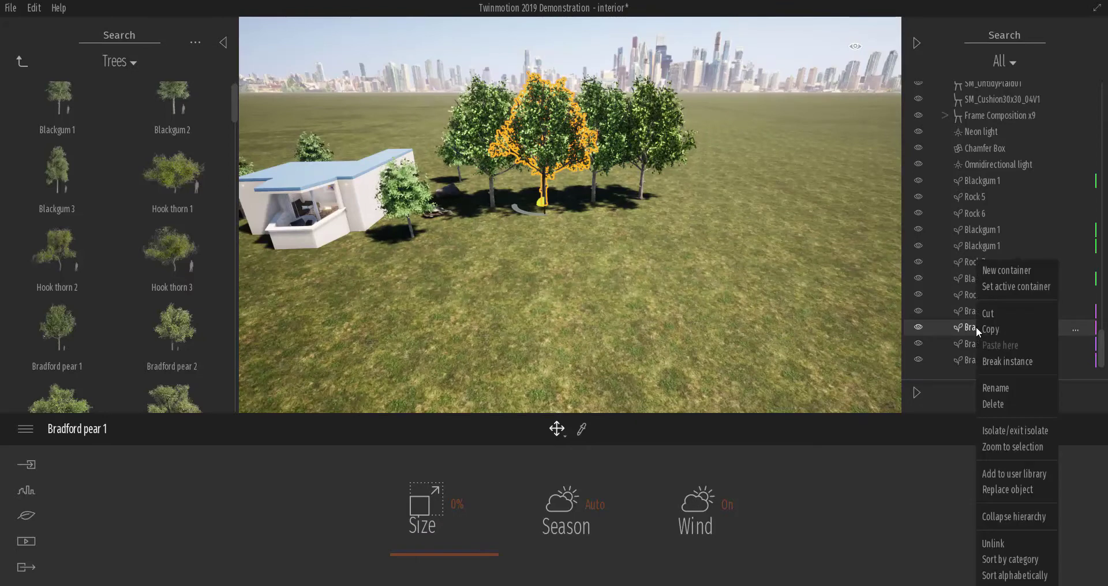
pyautogui.click(1005, 360)
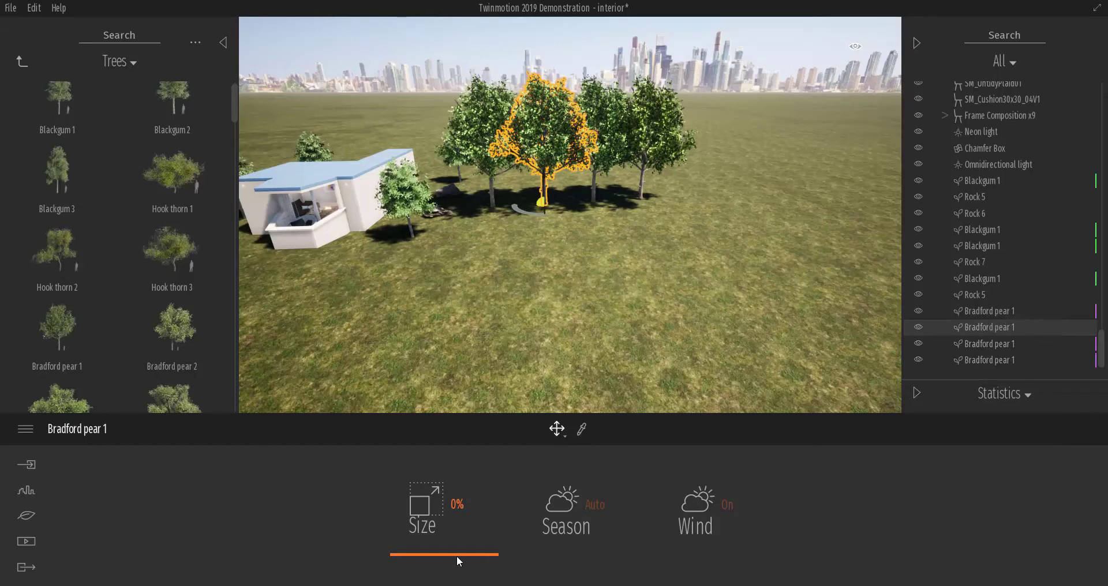
pyautogui.moveTo(457, 557)
pyautogui.mouseDown()
pyautogui.moveTo(450, 527)
pyautogui.moveTo(459, 562)
pyautogui.moveTo(459, 519)
pyautogui.moveTo(465, 561)
pyautogui.mouseUp()
# Spread out the row by moving the second and fourth Bradford pear 1 trees forward and the third one outward to the back.
pyautogui.keyDown('shift'); pyautogui.moveTo(637, 319); pyautogui.dragTo(647, 188, button='middle'); pyautogui.keyUp('shift')
pyautogui.click(647, 188)
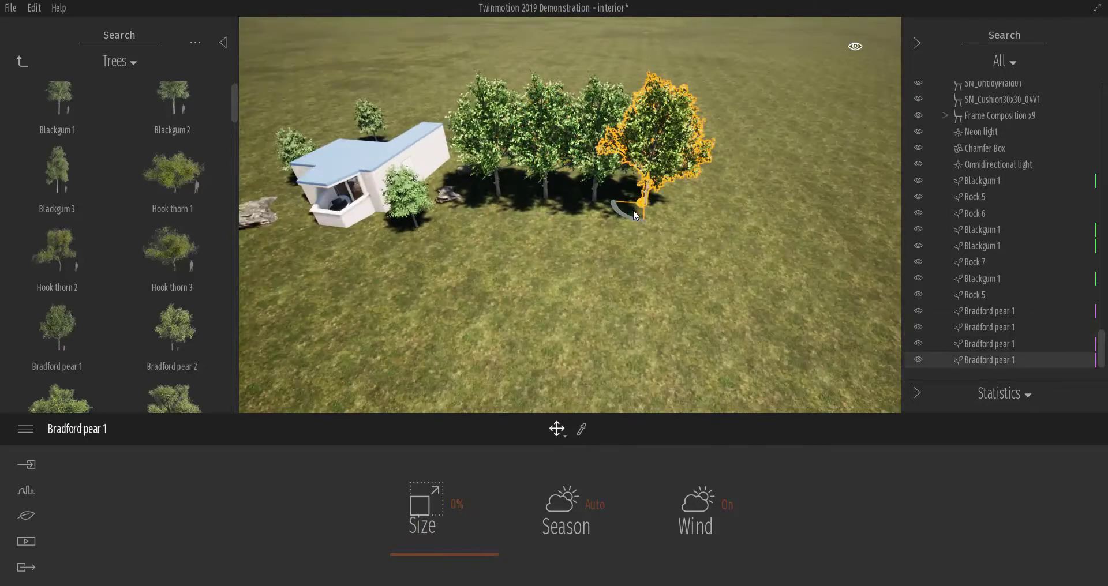
pyautogui.moveTo(632, 210); pyautogui.dragTo(660, 294)
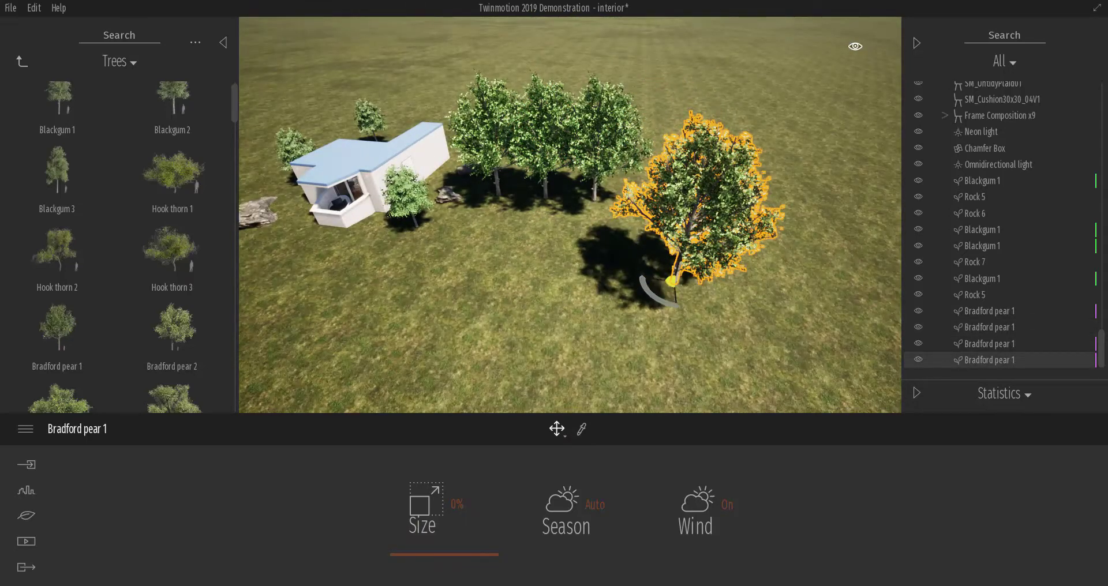
pyautogui.keyDown('shift'); pyautogui.moveTo(484, 215); pyautogui.dragTo(543, 212, button='middle'); pyautogui.keyUp('shift')
pyautogui.click(568, 200)
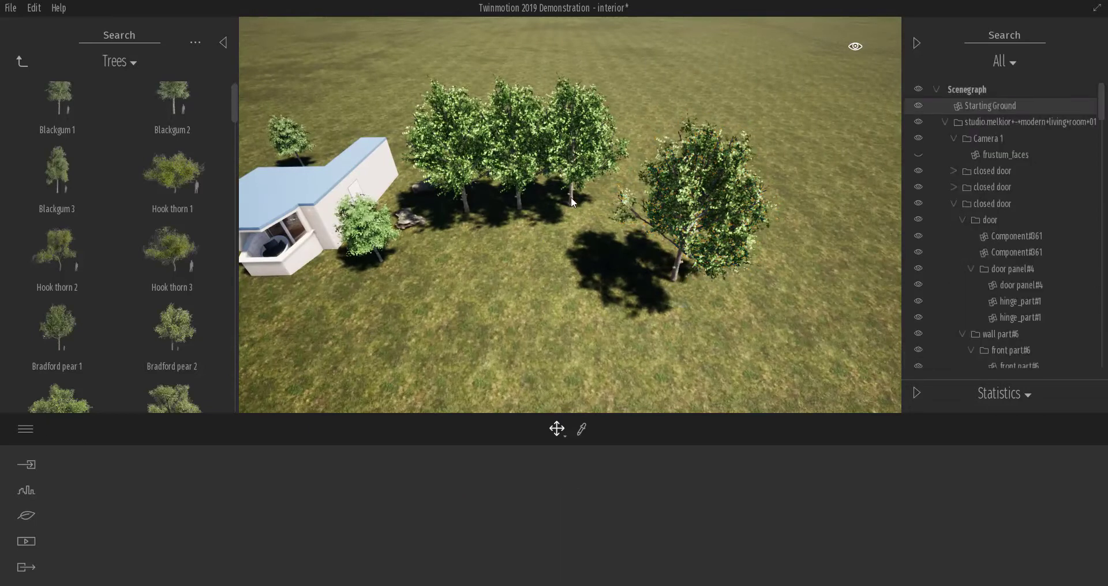
pyautogui.click(576, 217)
pyautogui.moveTo(577, 217); pyautogui.dragTo(605, 189)
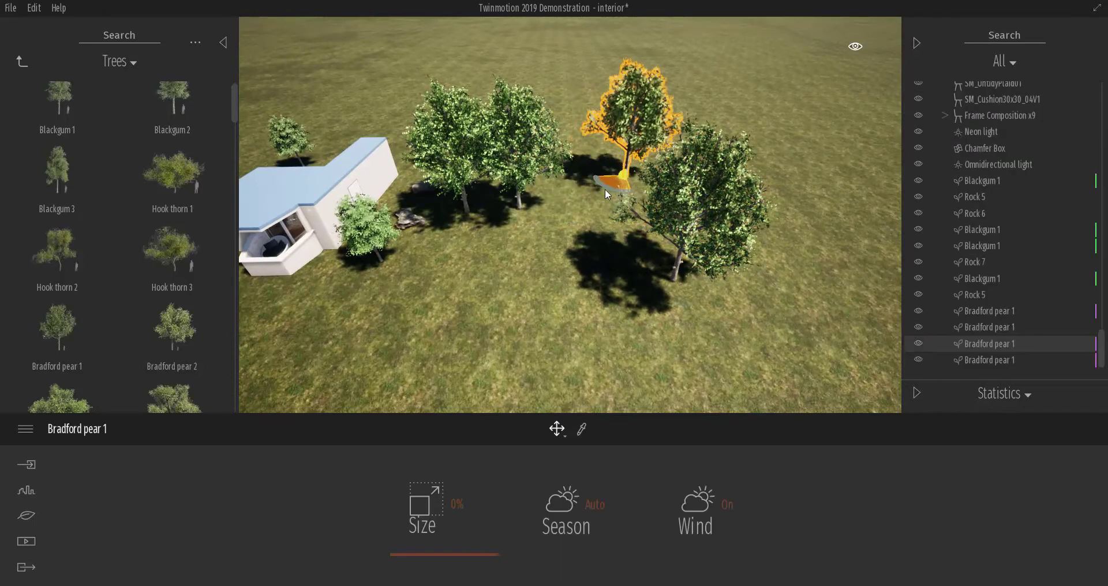
pyautogui.click(521, 214)
pyautogui.moveTo(522, 215); pyautogui.dragTo(471, 320)
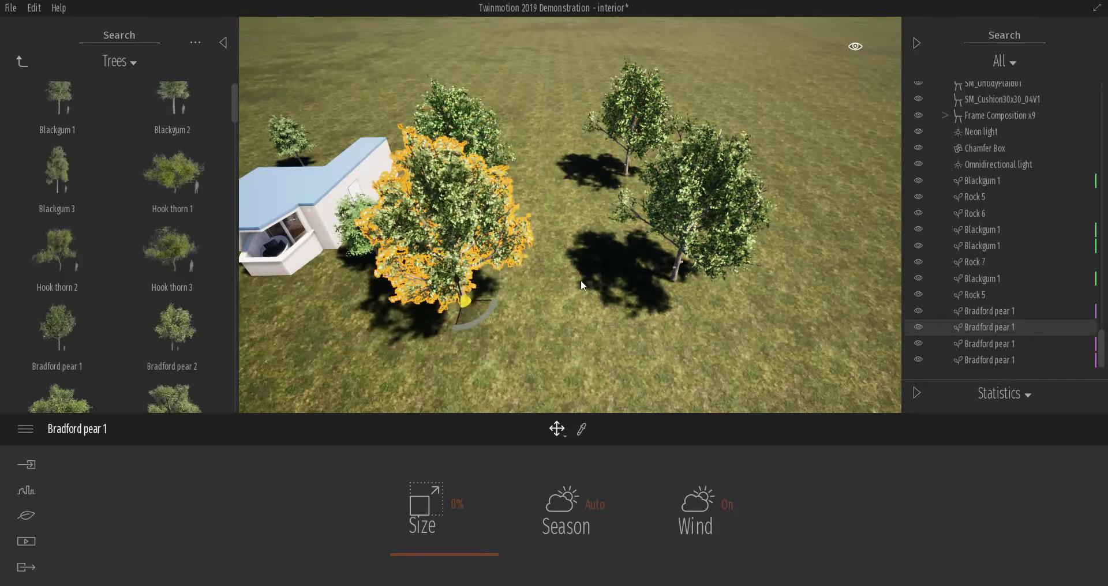
# Try a different size on the fourth Bradford pear 1 tree and return it to 0%.
pyautogui.keyDown('shift'); pyautogui.moveTo(580, 279); pyautogui.dragTo(581, 221, button='middle'); pyautogui.keyUp('shift')
pyautogui.click(650, 270)
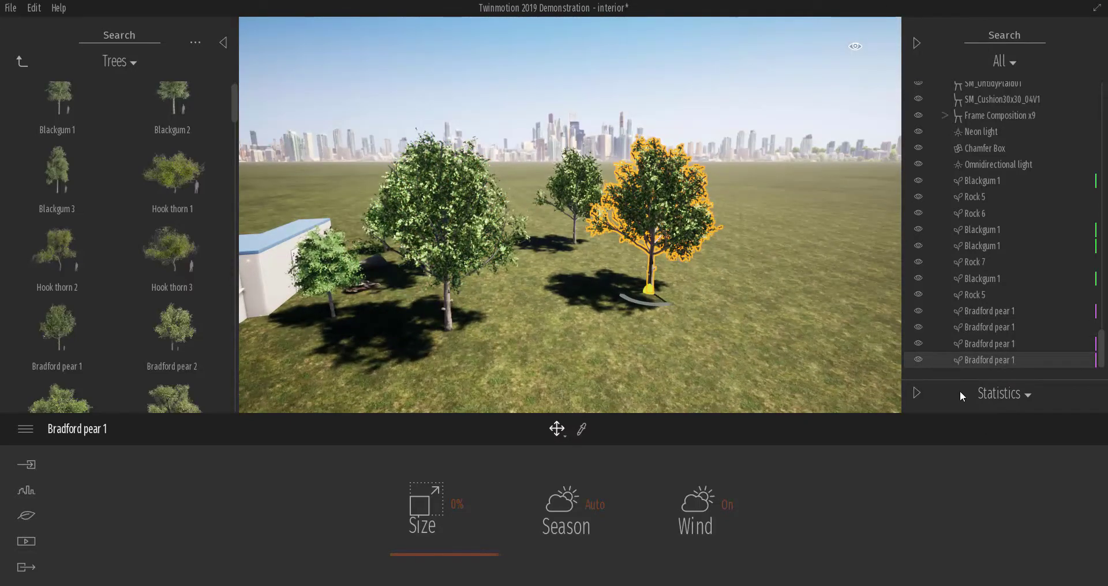
pyautogui.moveTo(455, 549); pyautogui.dragTo(475, 569)
# Select three of the four Blackgum 1 instances together in the scene list, leaving out the last one.
pyautogui.moveTo(448, 348)
pyautogui.keyDown('shift'); pyautogui.mouseDown(button='middle')
pyautogui.moveTo(519, 348)
pyautogui.moveTo(288, 348)
pyautogui.moveTo(461, 349)
pyautogui.mouseUp(button='middle'); pyautogui.keyUp('shift')
pyautogui.moveTo(327, 312); pyautogui.dragTo(247, 312, button='middle')
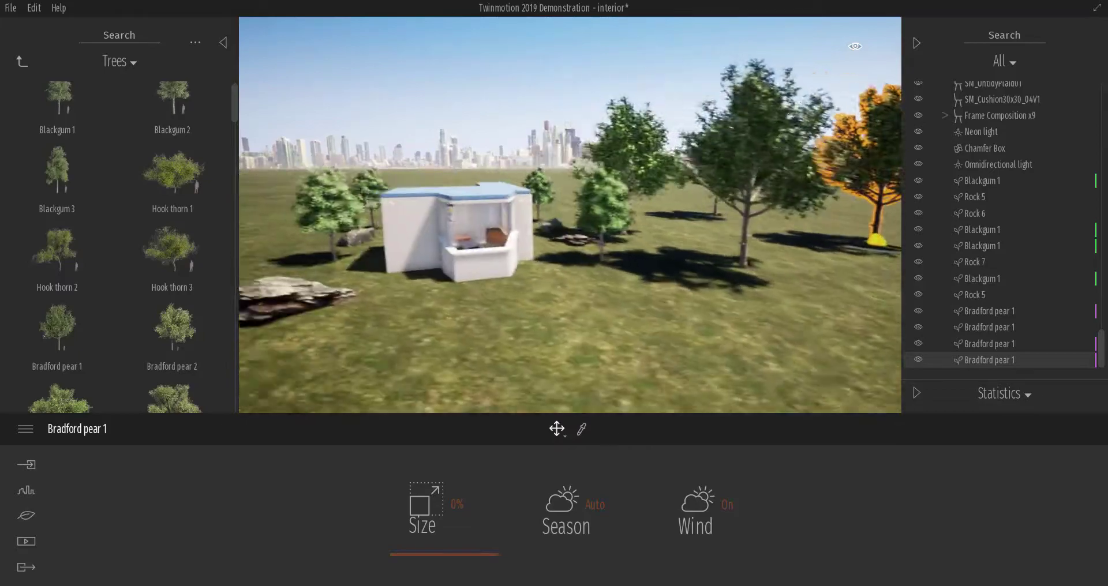
pyautogui.press('w')
pyautogui.moveTo(247, 311); pyautogui.dragTo(191, 302, button='right')
pyautogui.press('s')
pyautogui.moveTo(846, 278); pyautogui.dragTo(672, 278, button='middle')
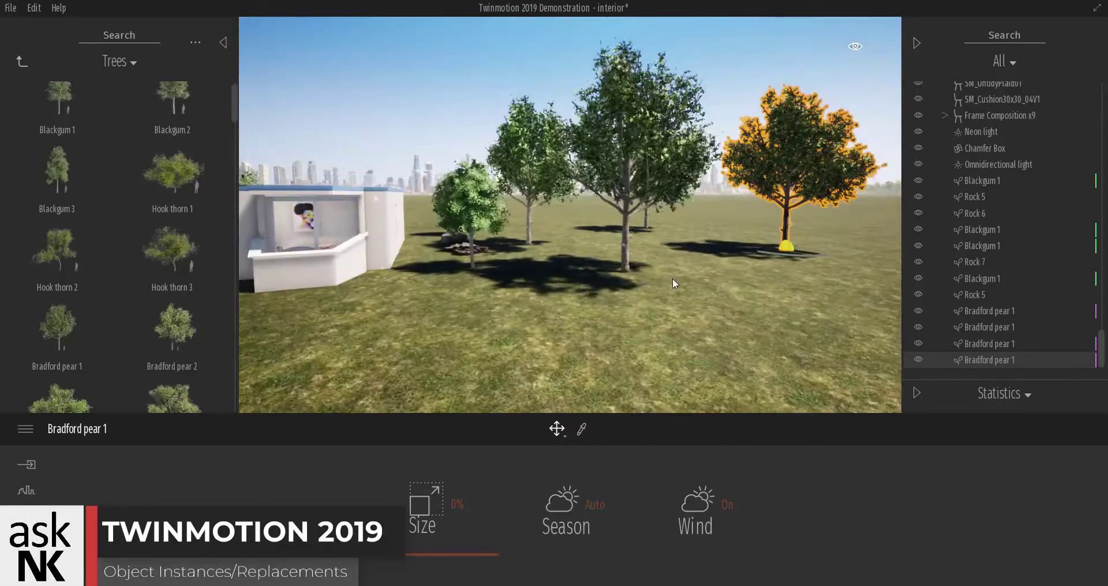
pyautogui.click(1042, 229)
pyautogui.keyDown('ctrl'); pyautogui.click(1006, 244); pyautogui.keyUp('ctrl')
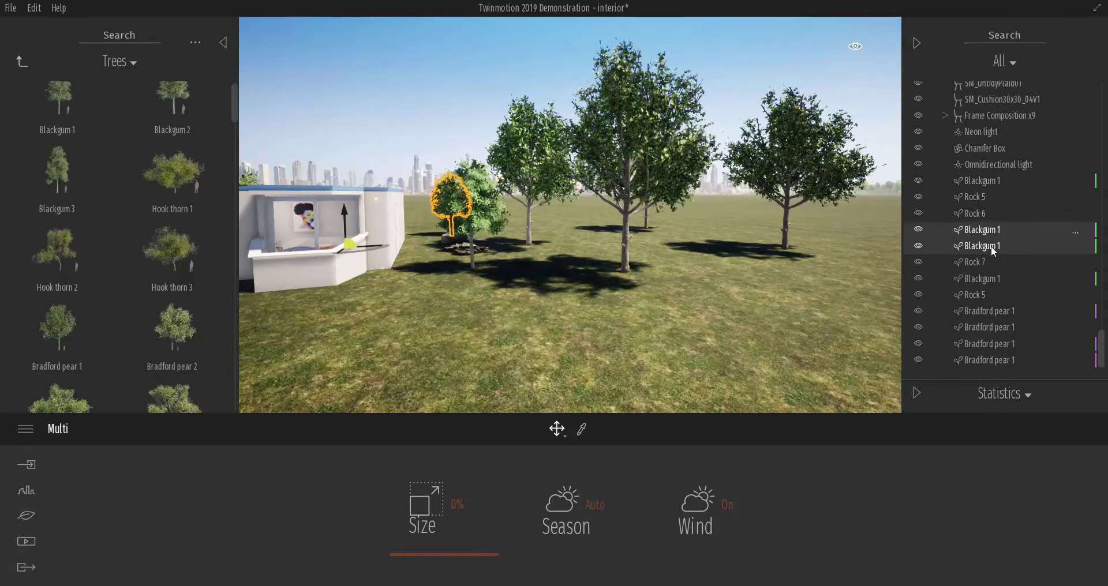
pyautogui.keyDown('ctrl'); pyautogui.click(998, 180); pyautogui.keyUp('ctrl')
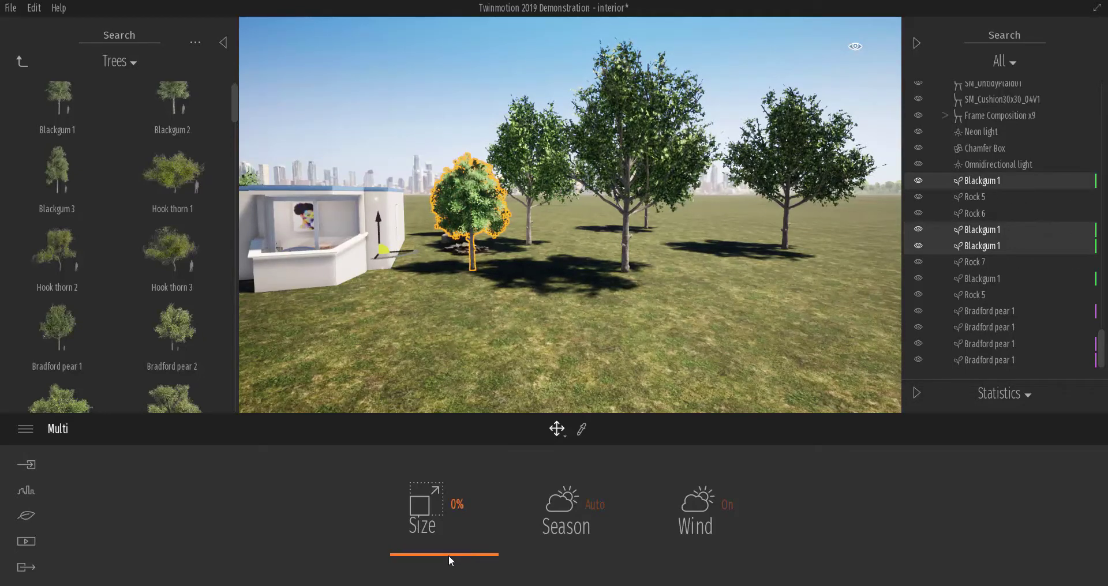
# Try Summer as the season of the selected Blackgum 1 trees and settle on Autumn.
pyautogui.click(589, 504)
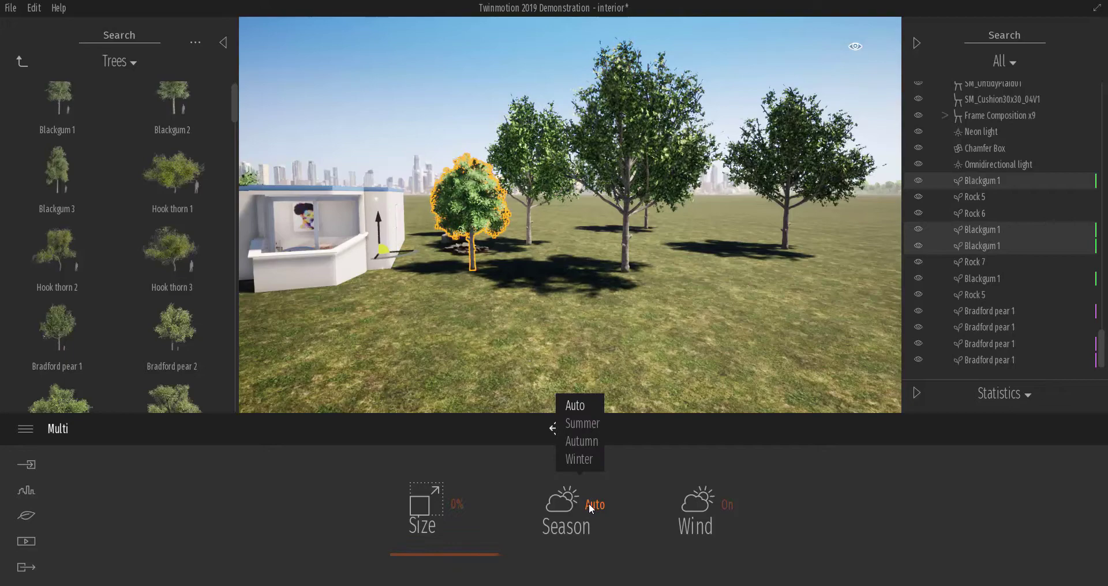
pyautogui.click(582, 423)
pyautogui.moveTo(586, 296); pyautogui.dragTo(634, 296, button='right')
pyautogui.press('s')
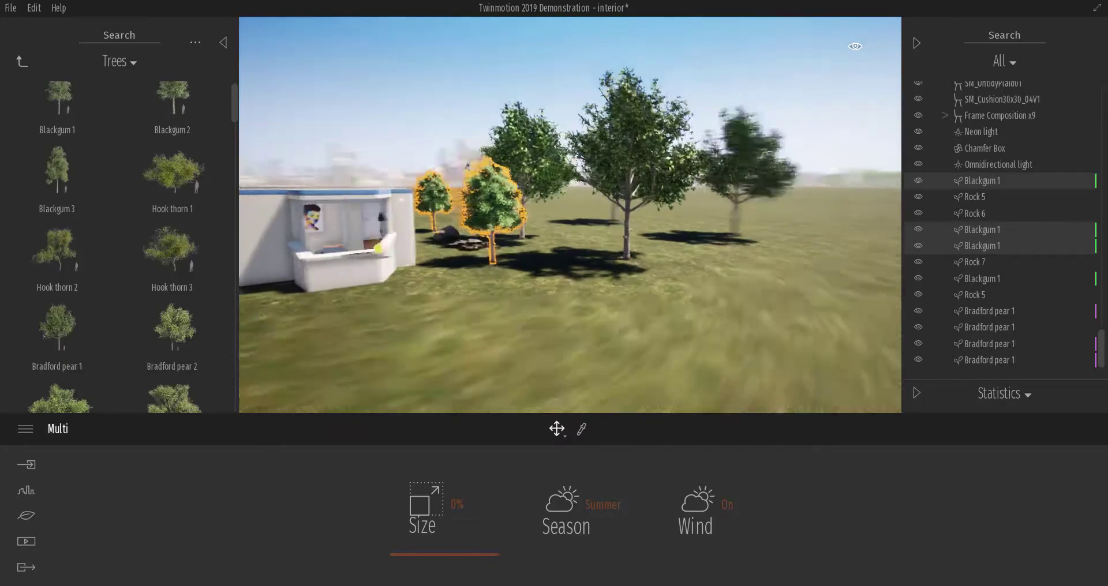
pyautogui.keyDown('shift'); pyautogui.moveTo(587, 295); pyautogui.dragTo(439, 271, button='middle'); pyautogui.keyUp('shift')
pyautogui.press('w')
pyautogui.press('a')
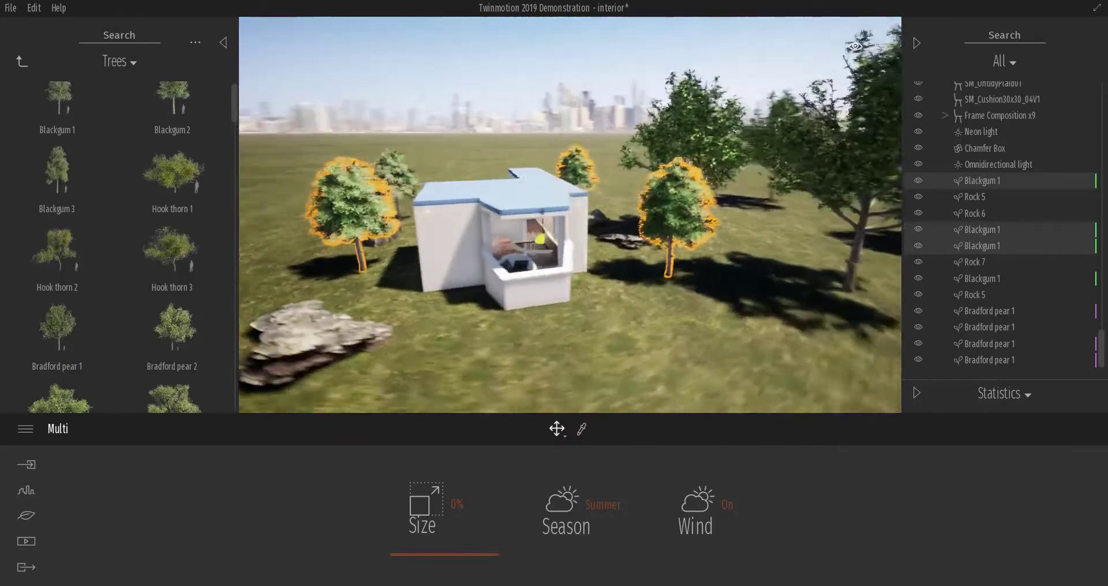
pyautogui.press('w')
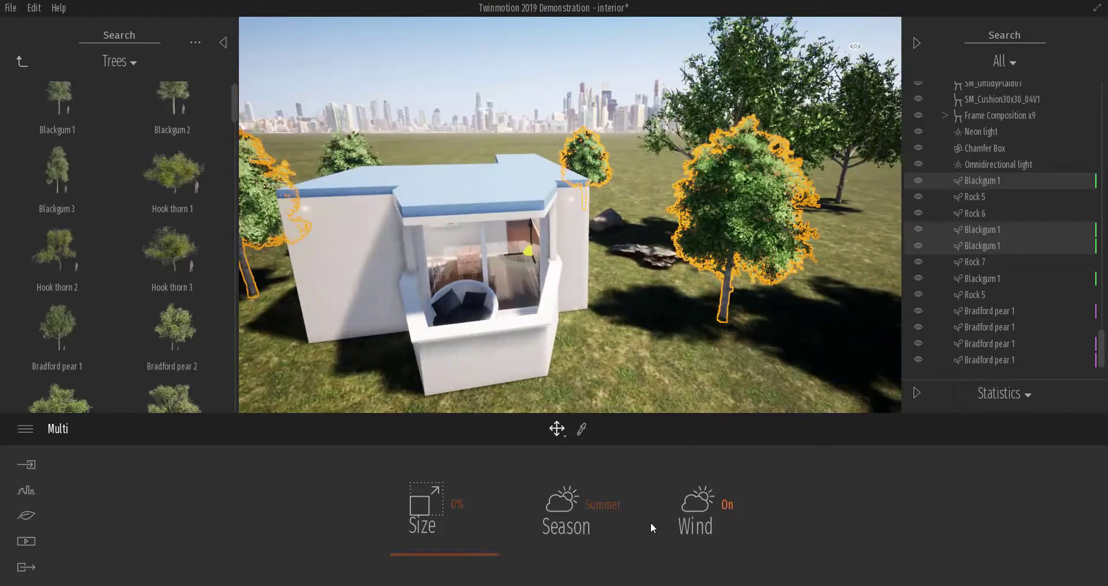
pyautogui.click(600, 504)
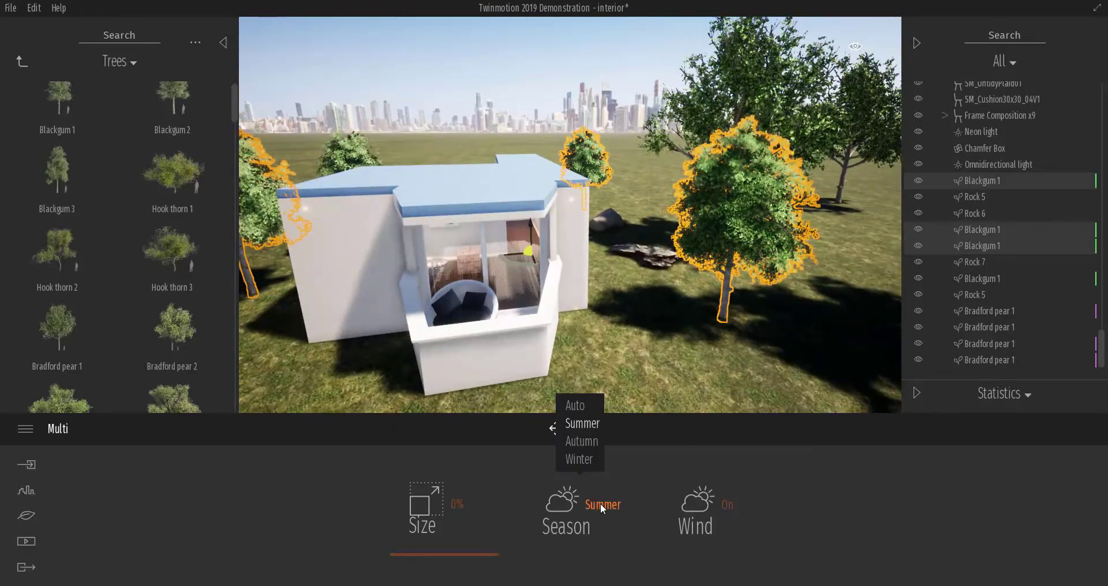
pyautogui.click(590, 445)
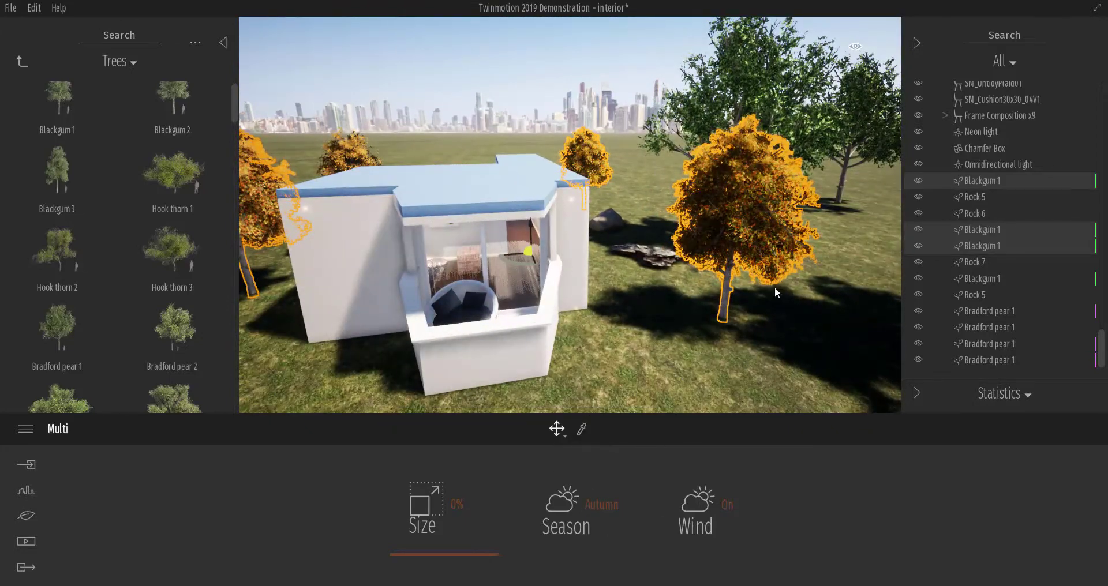
# Try Winter as the season of the three selected Blackgum 1 trees.
pyautogui.click(603, 508)
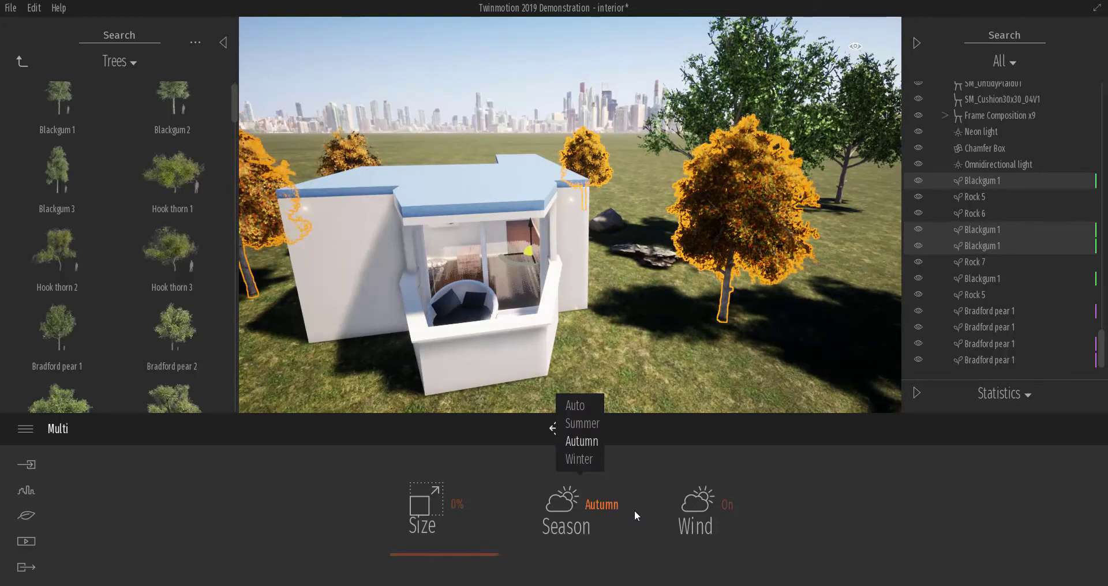
pyautogui.click(577, 460)
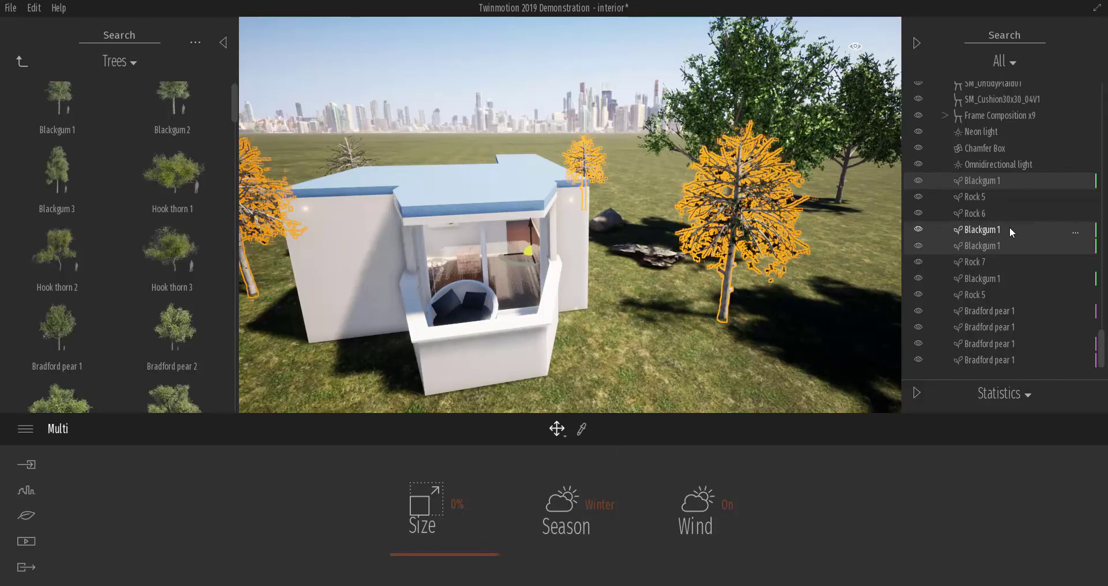
# Break the instance link of the second Blackgum 1 in the scene list and set that tree's season to Summer.
pyautogui.click(992, 230)
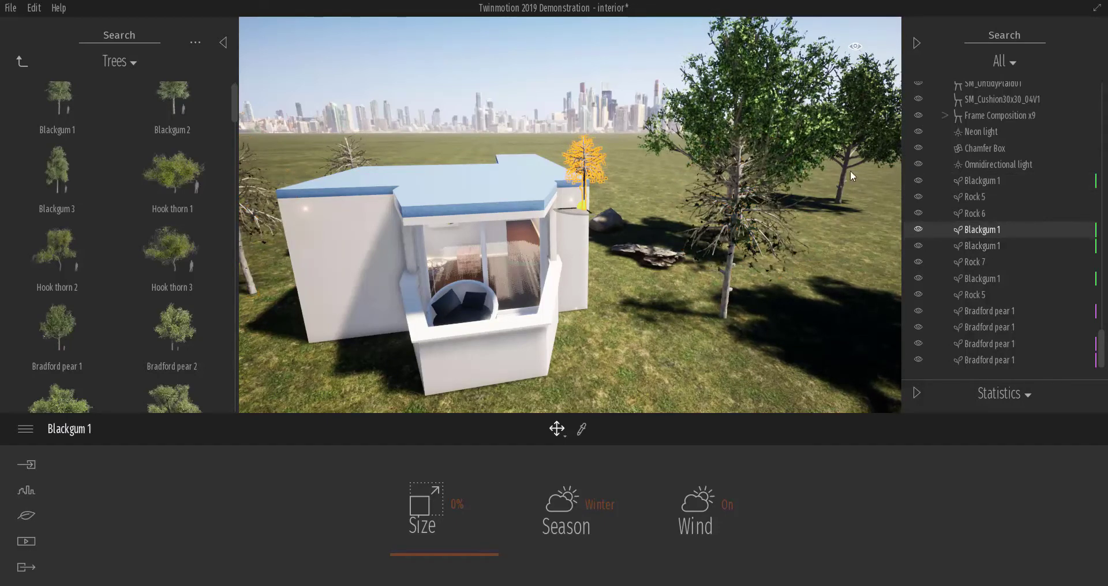
pyautogui.rightClick(982, 231)
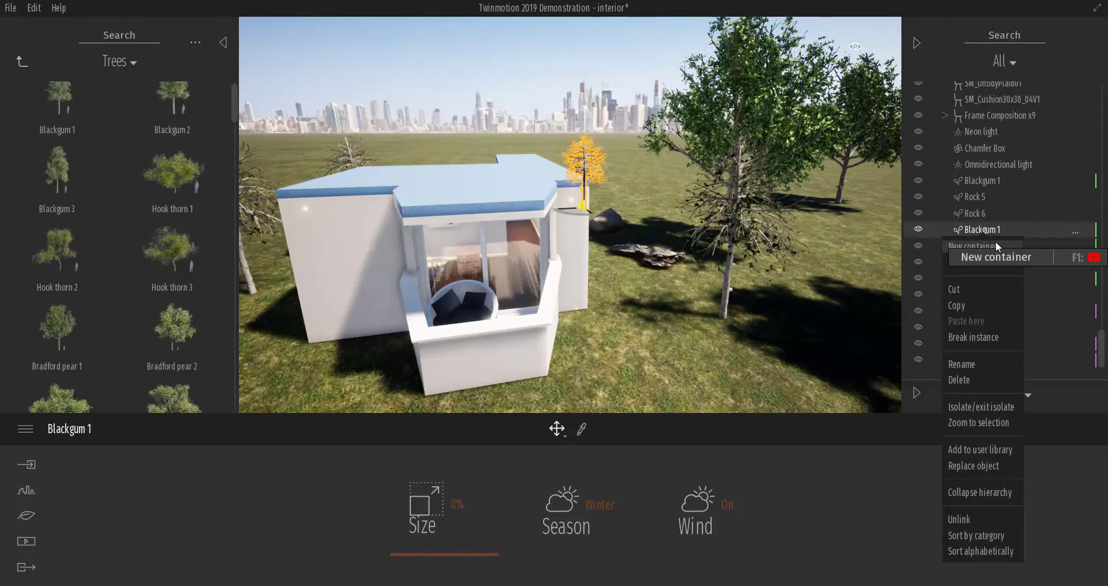
pyautogui.click(975, 337)
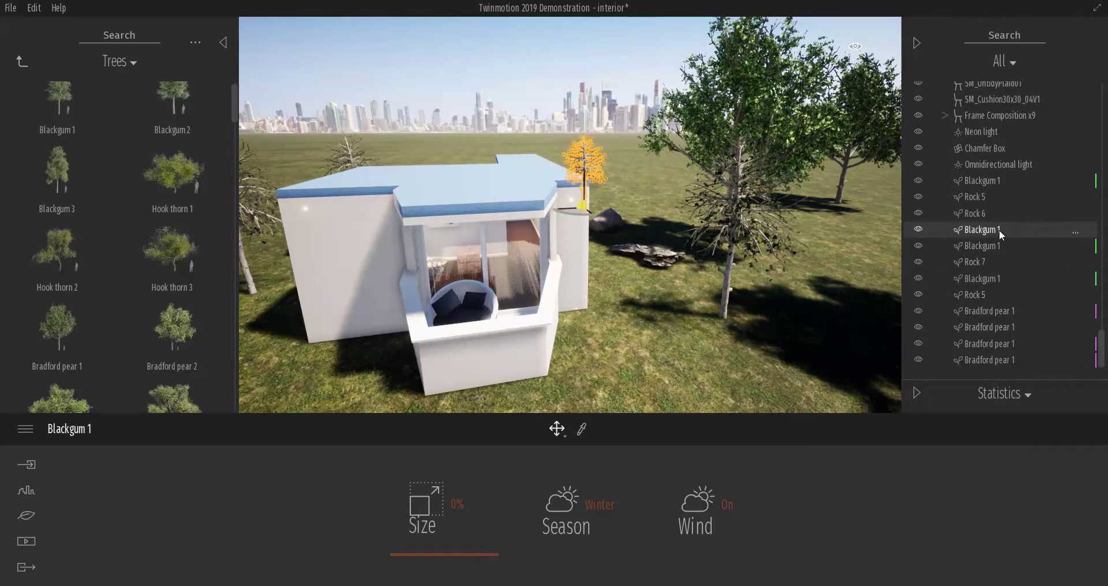
pyautogui.click(600, 504)
pyautogui.click(588, 428)
pyautogui.click(614, 190)
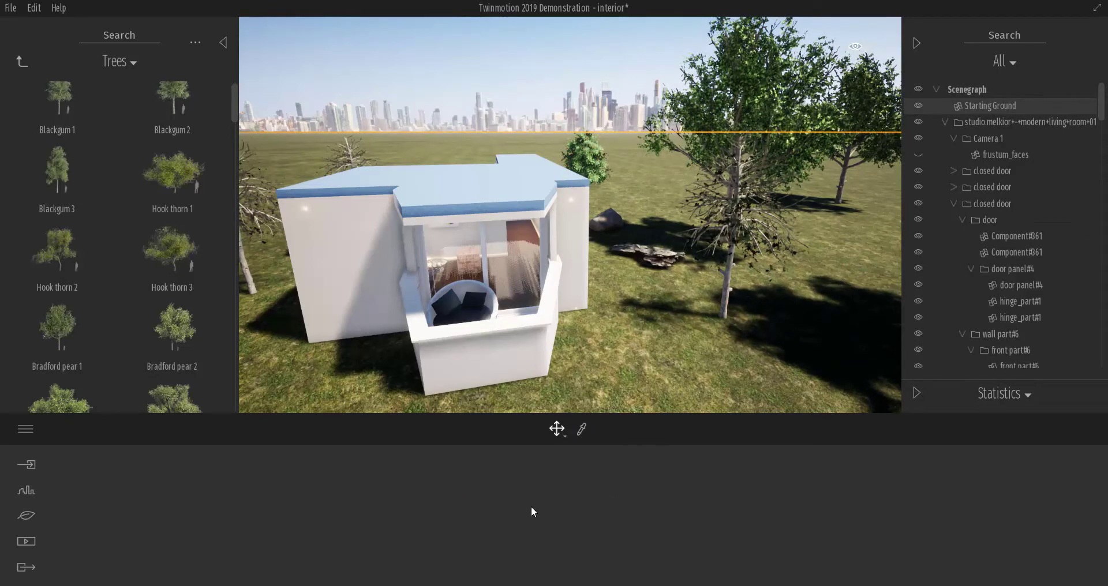
# Select the large leafless Blackgum 1 tree beside the building and set the season of its instances to Autumn.
pyautogui.click(731, 208)
pyautogui.scroll(-3, 376, 244)
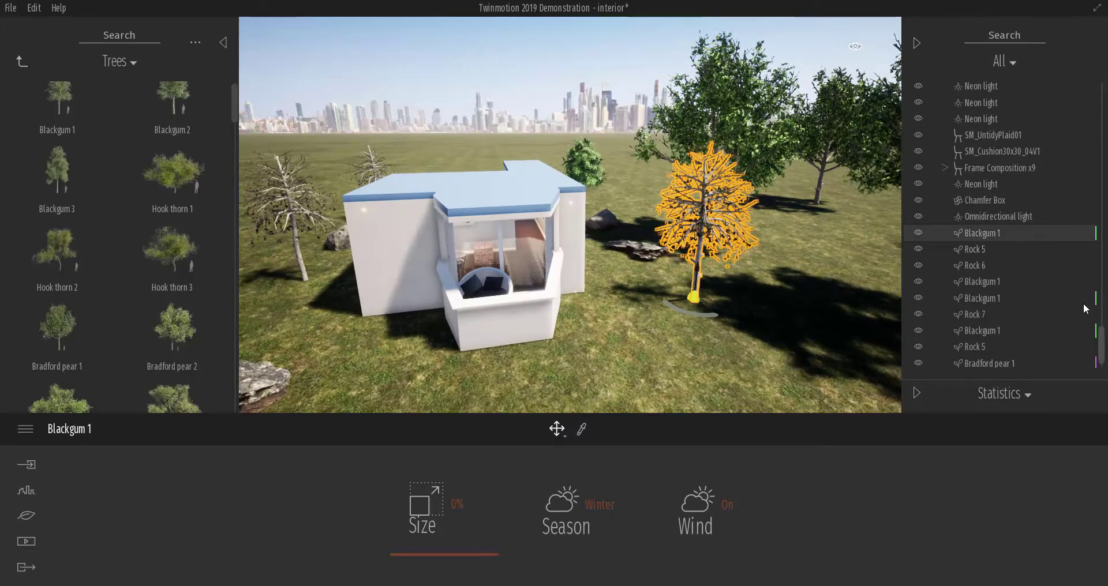
pyautogui.click(598, 504)
pyautogui.click(582, 441)
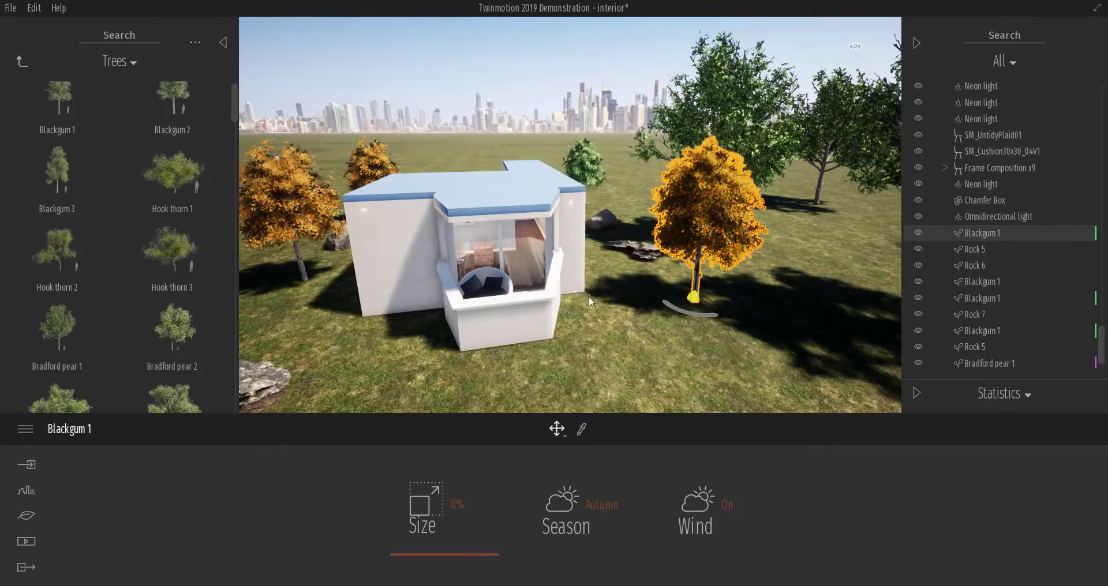
pyautogui.keyDown('shift'); pyautogui.moveTo(587, 297); pyautogui.dragTo(519, 248, button='middle'); pyautogui.keyUp('shift')
pyautogui.keyDown('shift'); pyautogui.moveTo(687, 292); pyautogui.dragTo(782, 275, button='middle'); pyautogui.keyUp('shift')
pyautogui.scroll(-3, 686, 291)
pyautogui.scroll(5, 505, 276)
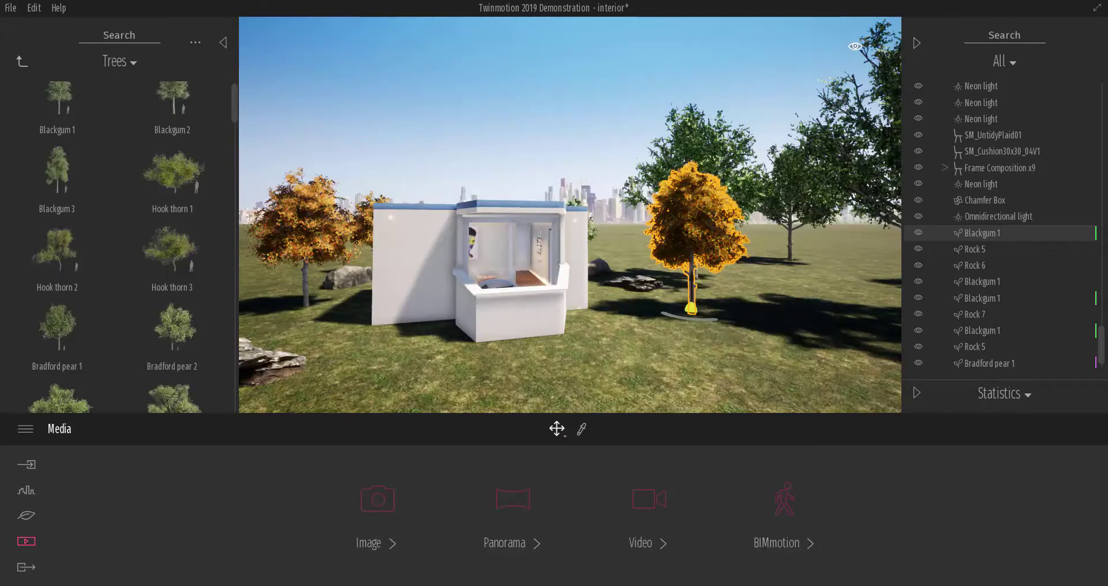